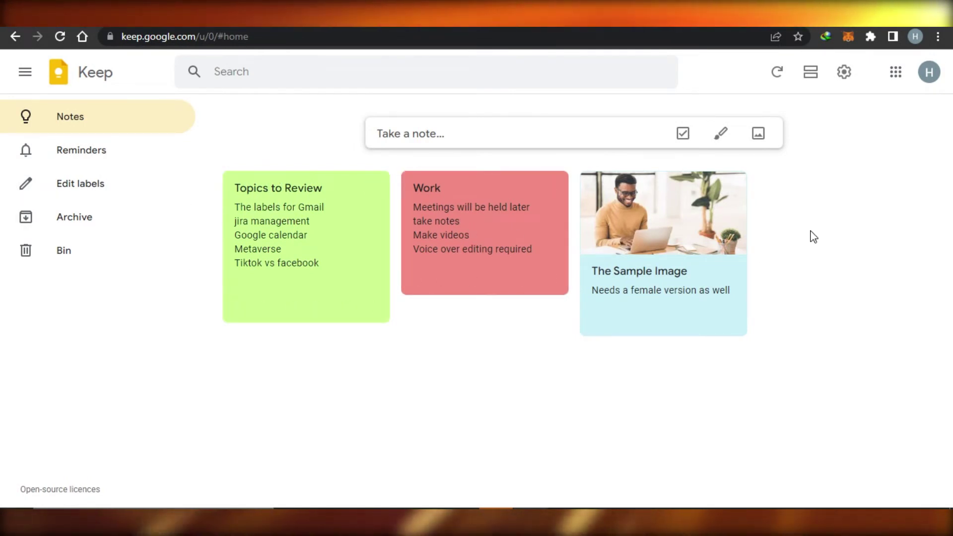
Step: Open the Topics to Review note, dismiss the pinning tip, and close the note again
{"action": "left_click", "coordinate": [324, 237]}
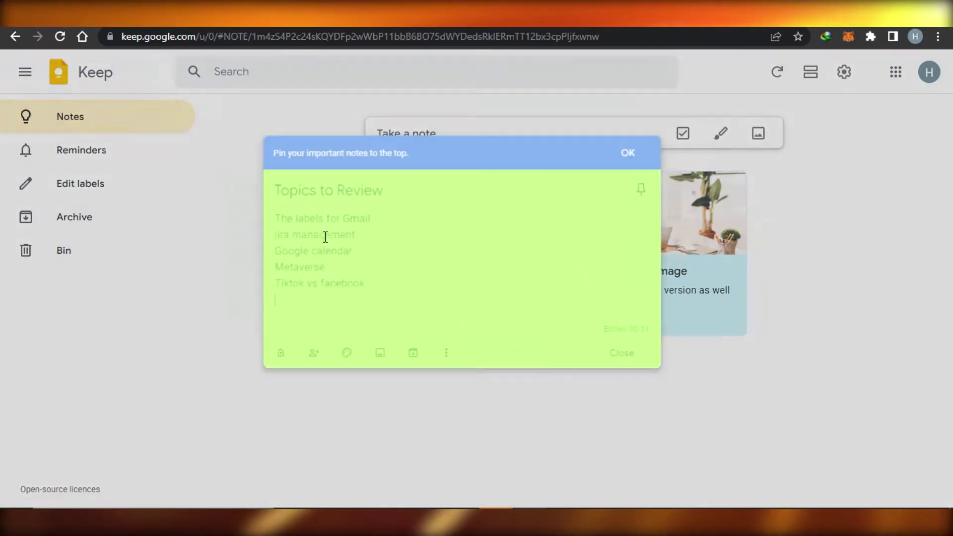
{"action": "left_click", "coordinate": [649, 151]}
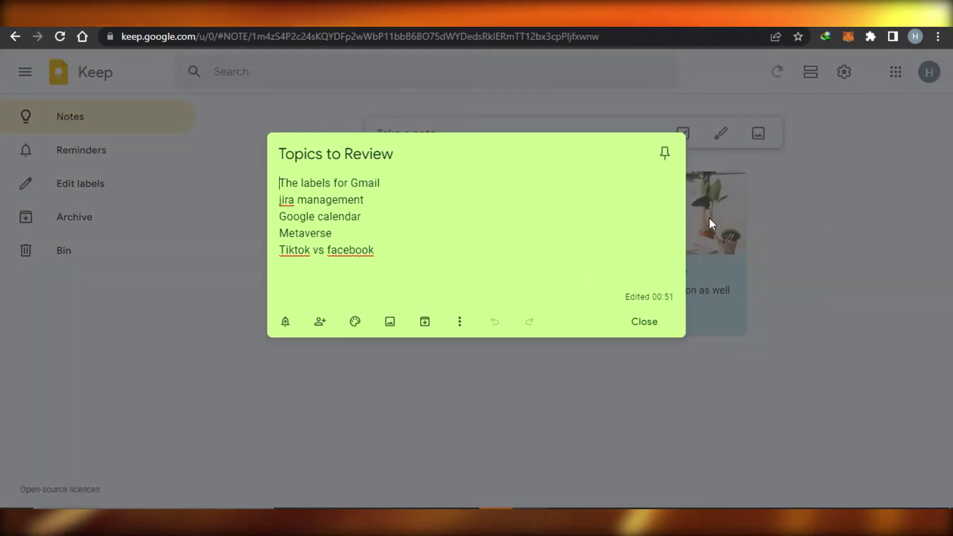
{"action": "left_click", "coordinate": [797, 229]}
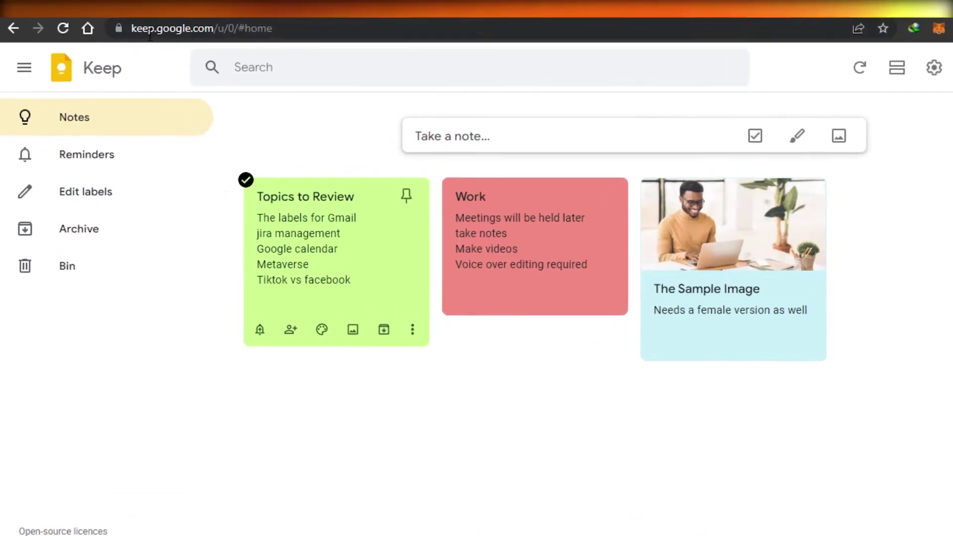
Step: Launch Google Keep in a new browser tab from the Google apps grid
{"action": "left_click", "coordinate": [468, 4]}
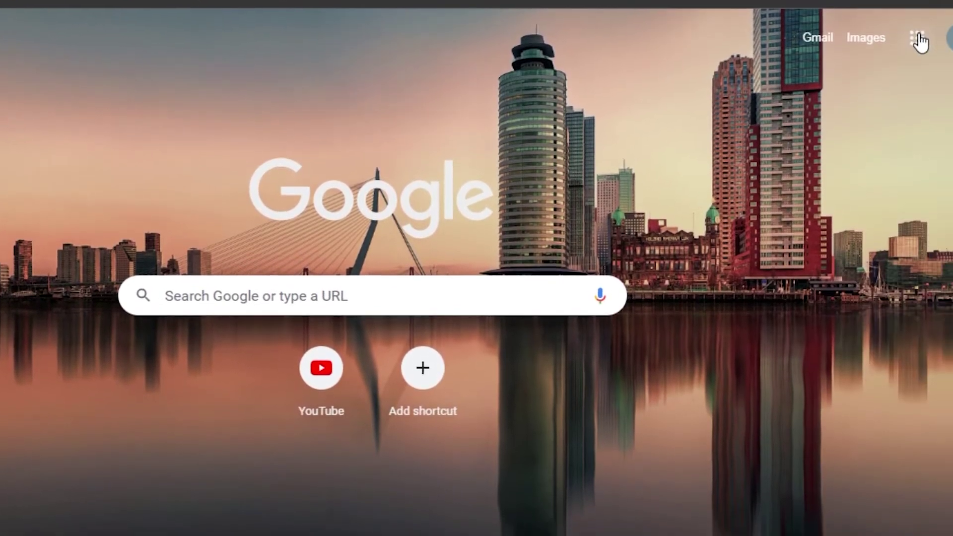
{"action": "left_click", "coordinate": [887, 31]}
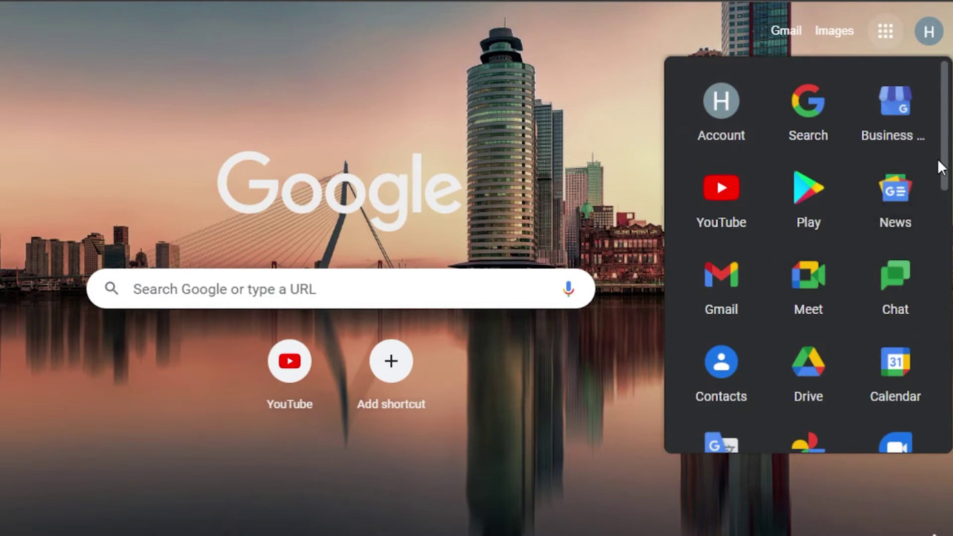
{"action": "left_click_drag", "start_coordinate": [948, 147], "coordinate": [947, 295]}
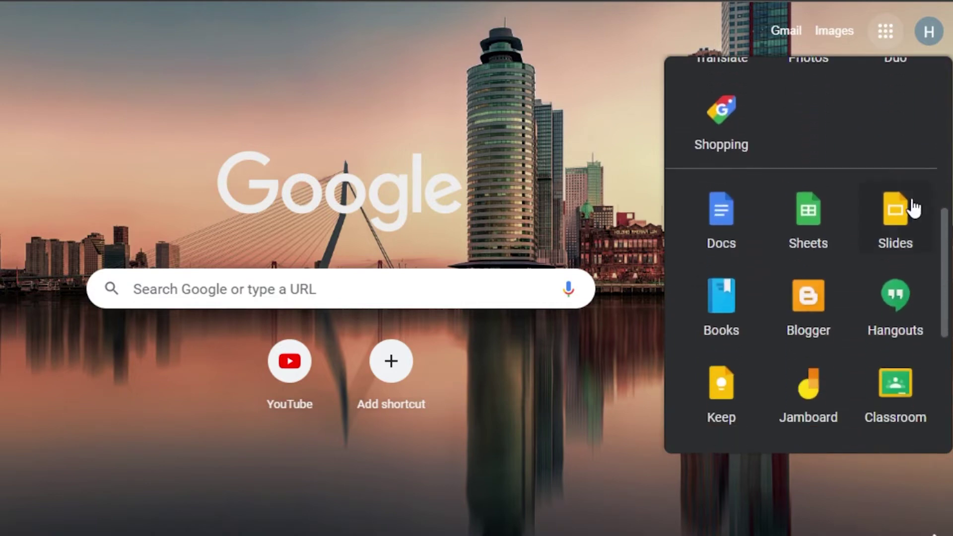
{"action": "left_click", "coordinate": [721, 414]}
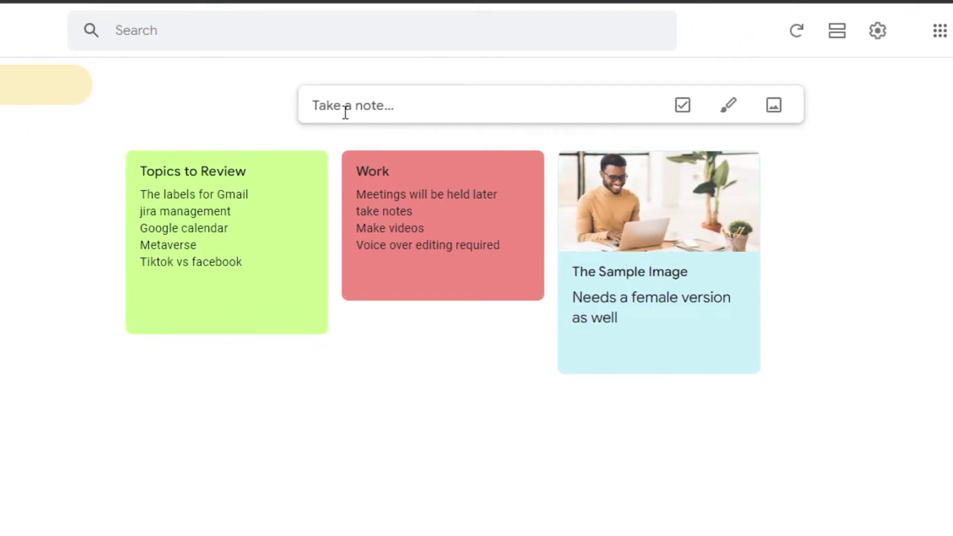
Step: Create a note titled 'Meeting' and paste the three meeting-detail lines into its body
{"action": "left_click", "coordinate": [398, 106]}
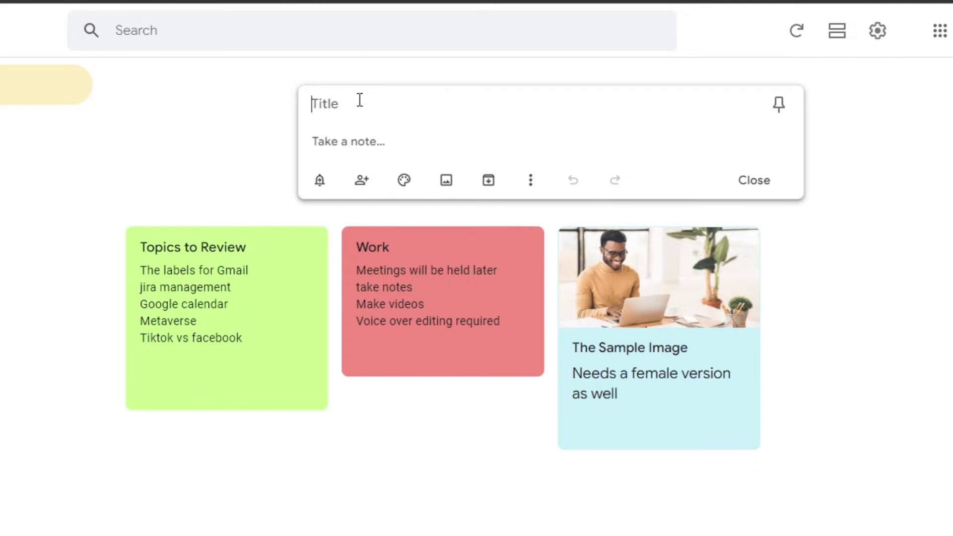
{"action": "type", "text": "Meeting"}
{"action": "left_click", "coordinate": [375, 131]}
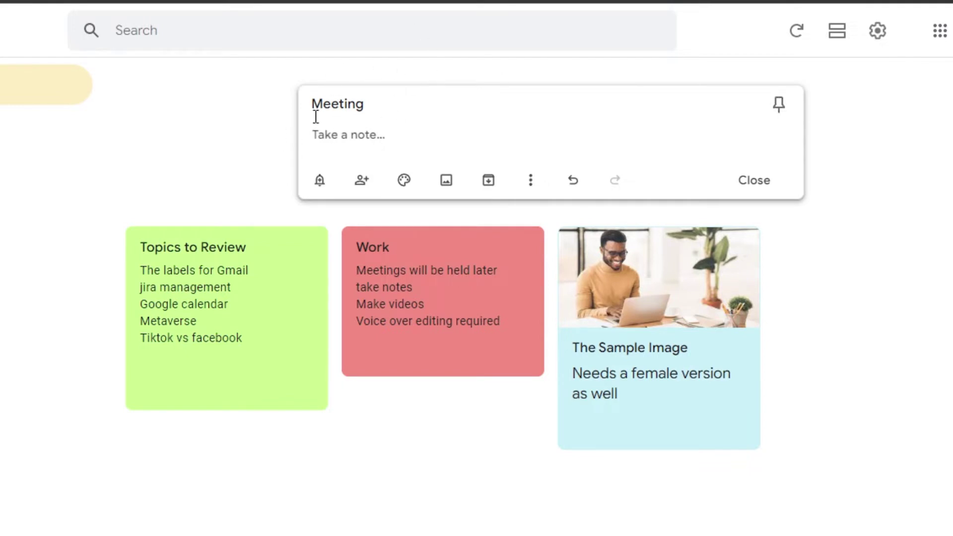
{"action": "type", "text": "the documents on marketing strategy should be ready google meet invite Alex first"}
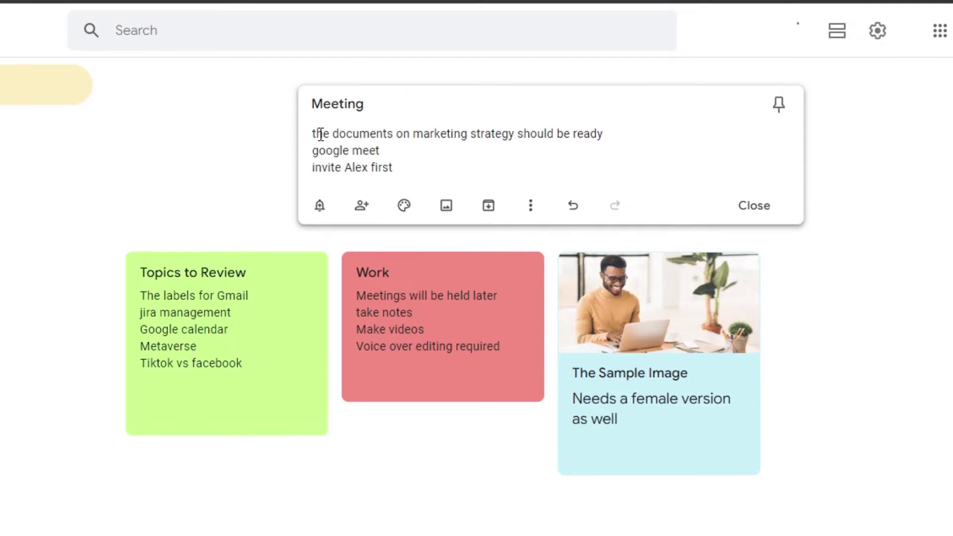
{"action": "left_click", "coordinate": [379, 151]}
Step: Give the Meeting note a Later today (20:00) reminder after abandoning a location reminder
{"action": "left_click", "coordinate": [321, 206]}
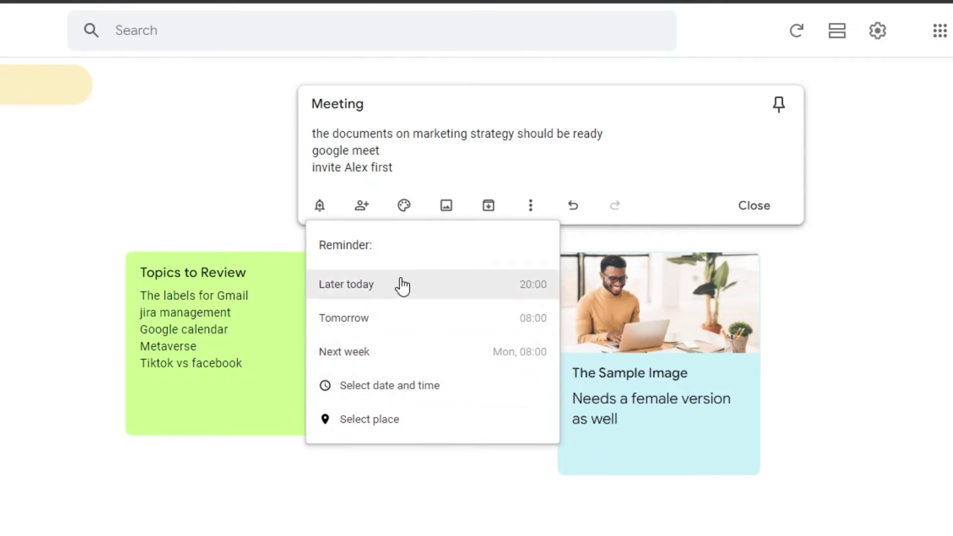
{"action": "left_click", "coordinate": [341, 421]}
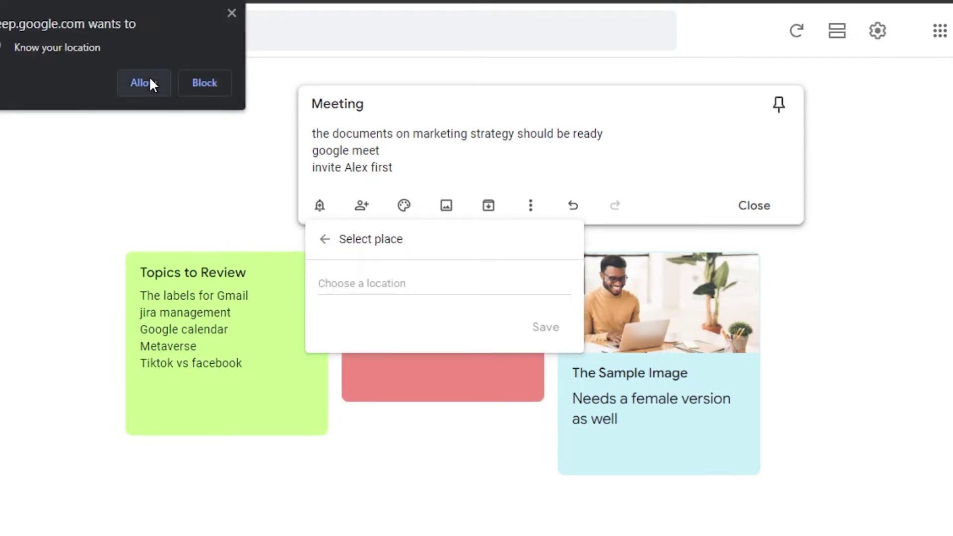
{"action": "left_click", "coordinate": [232, 14]}
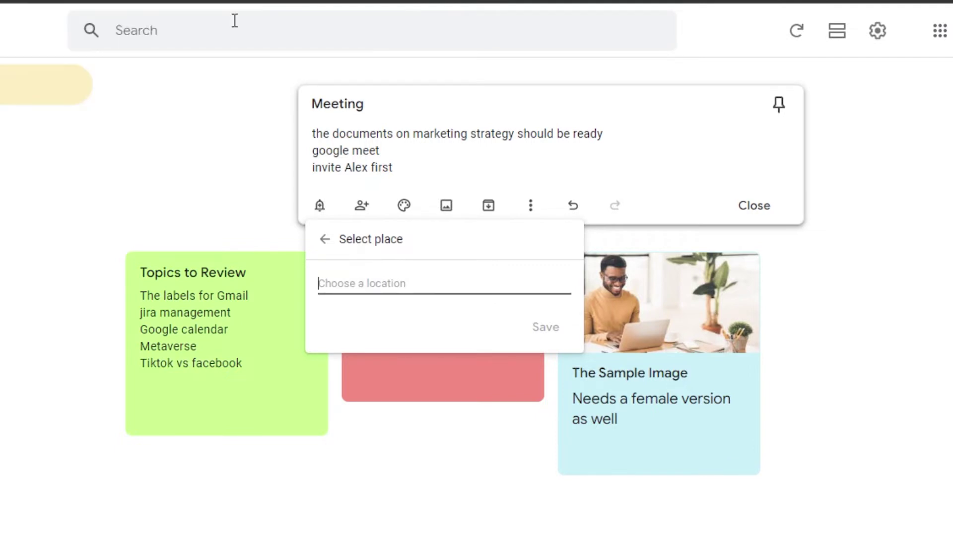
{"action": "left_click", "coordinate": [324, 238]}
{"action": "left_click", "coordinate": [358, 287]}
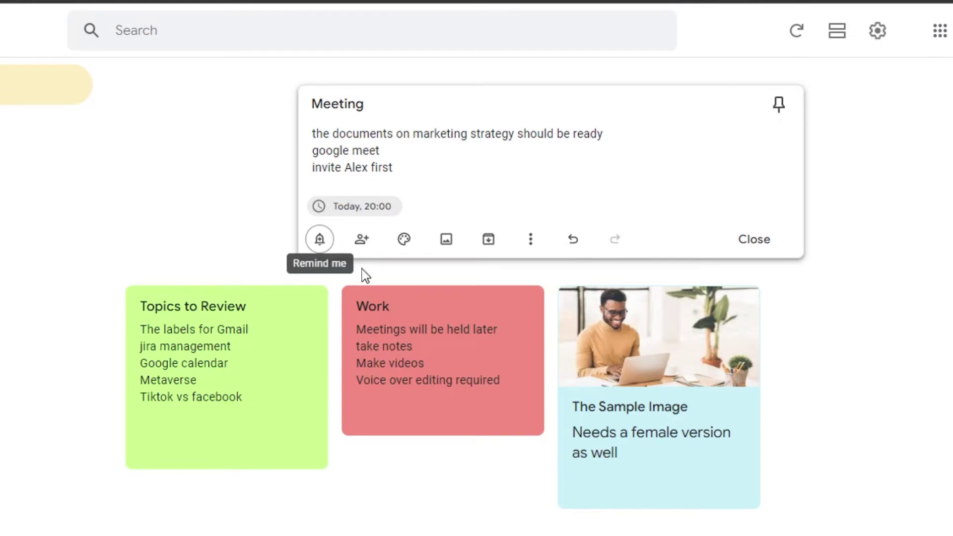
{"action": "left_click", "coordinate": [362, 241]}
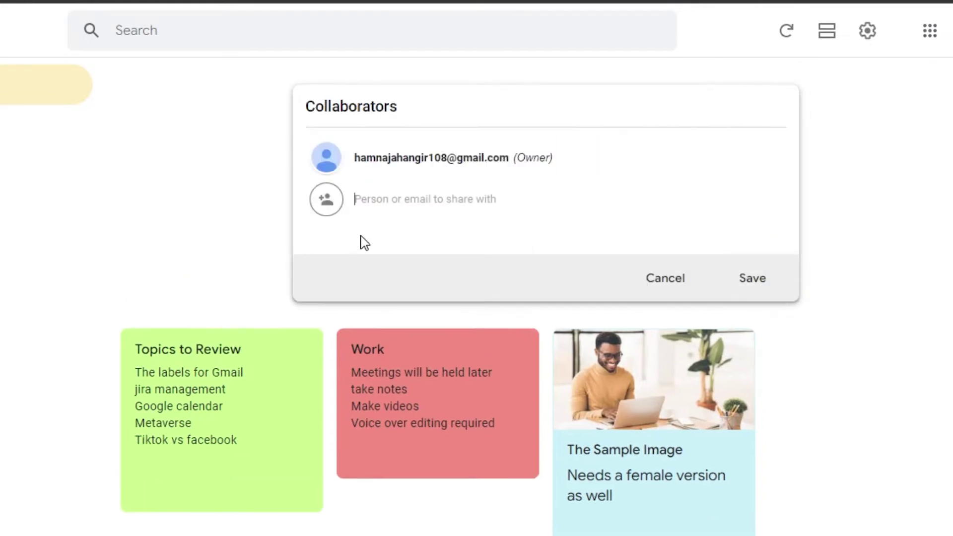
{"action": "left_click", "coordinate": [410, 204]}
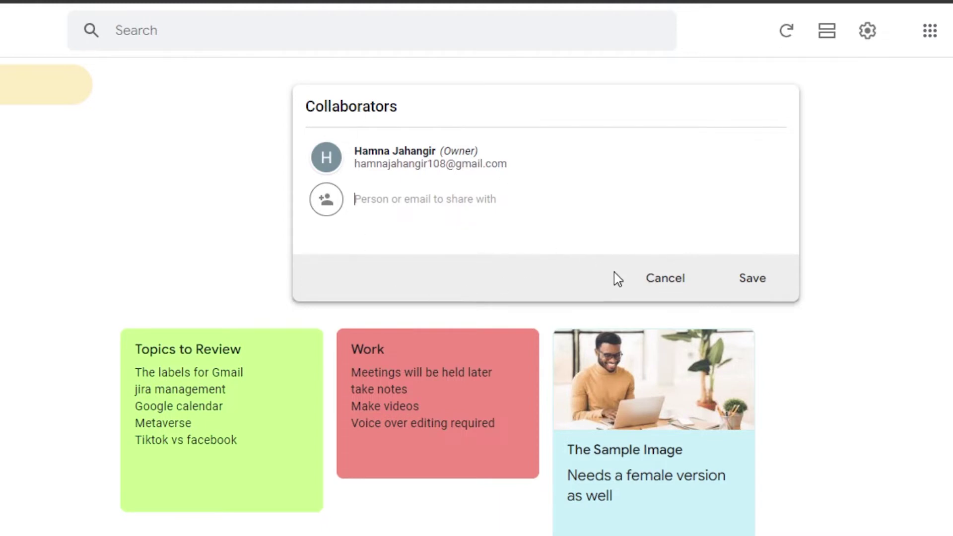
{"action": "left_click", "coordinate": [659, 279]}
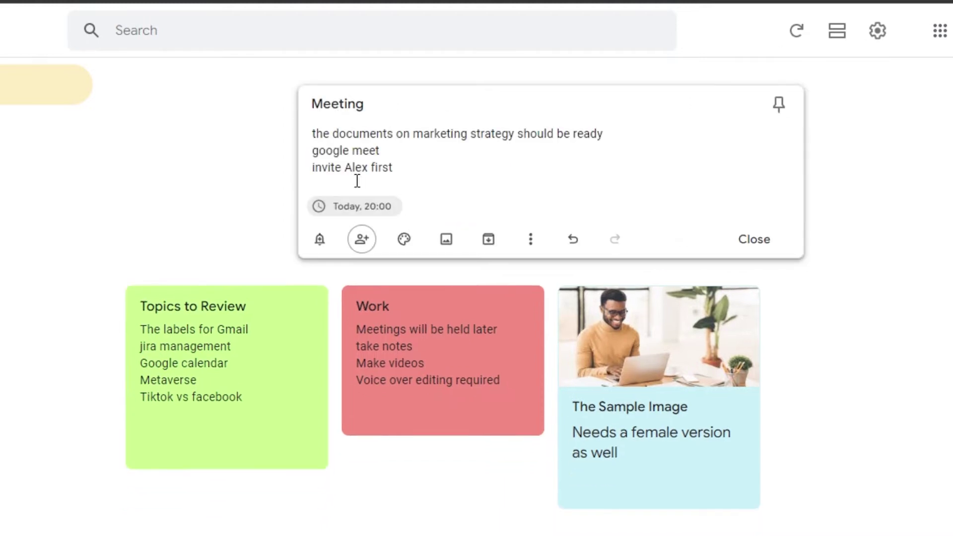
{"action": "left_click", "coordinate": [363, 241]}
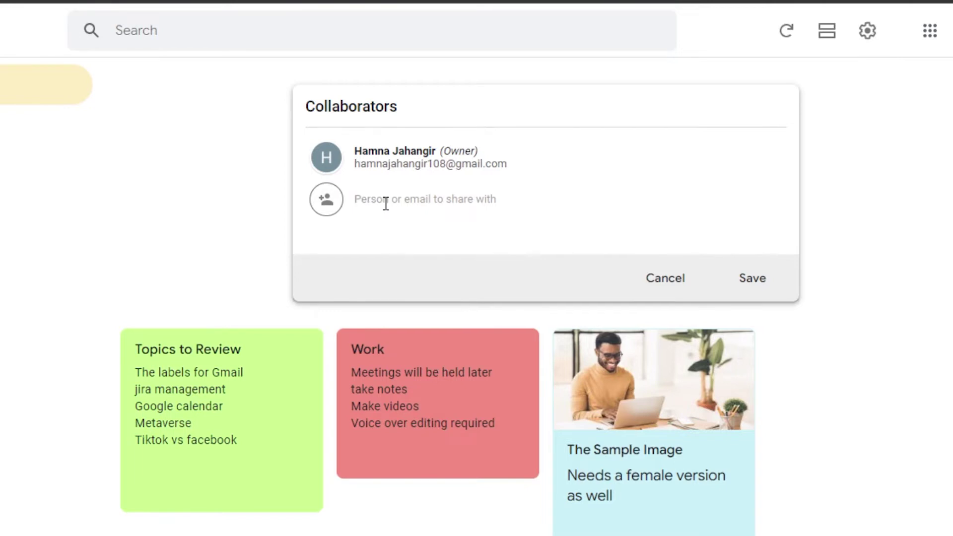
{"action": "left_click", "coordinate": [663, 279]}
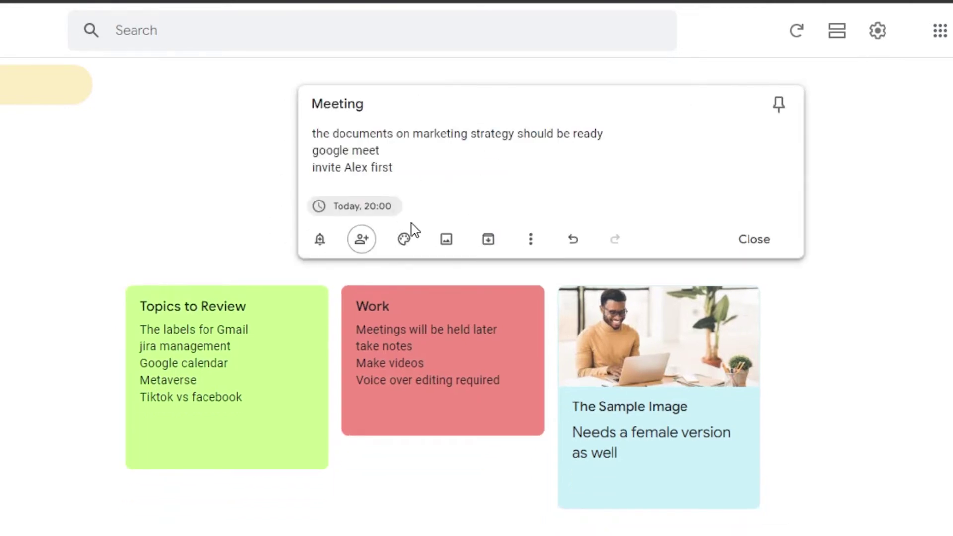
{"action": "left_click", "coordinate": [366, 239]}
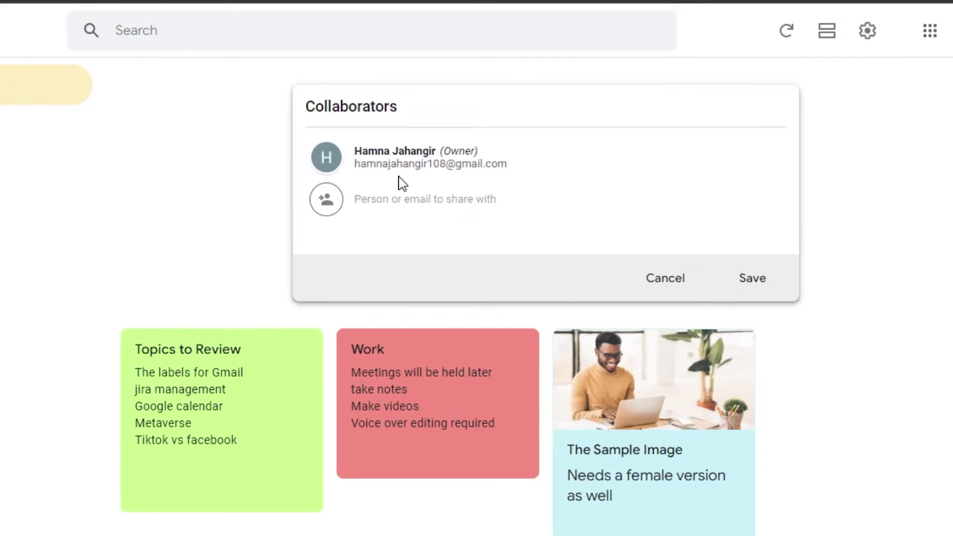
{"action": "left_click", "coordinate": [665, 282]}
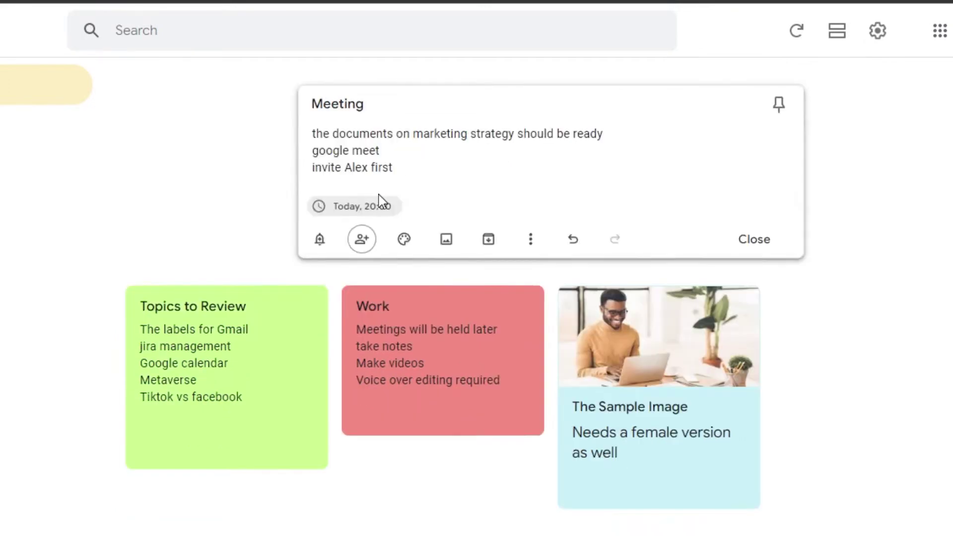
Step: Give the Meeting note the Groceries background and a purple colour, then close it
{"action": "left_click", "coordinate": [404, 239]}
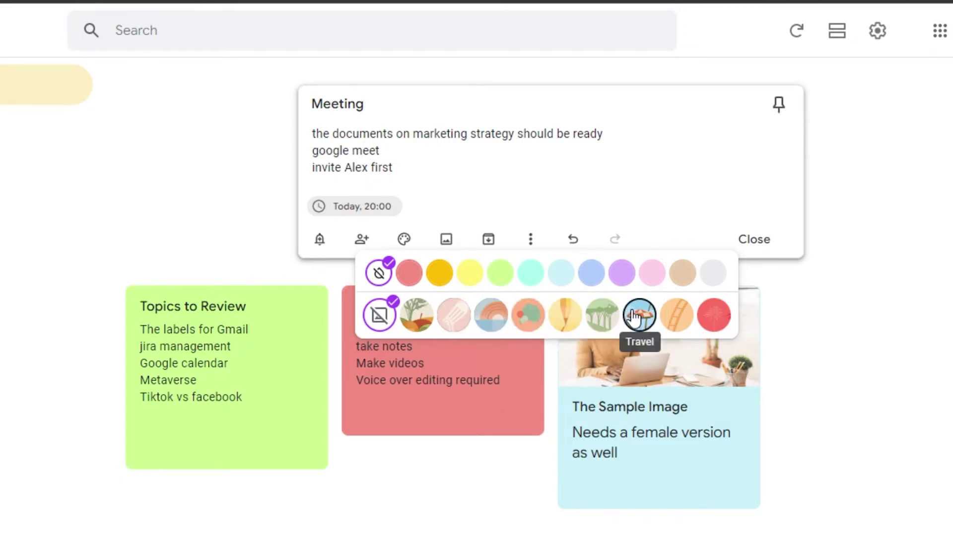
{"action": "left_click", "coordinate": [414, 317]}
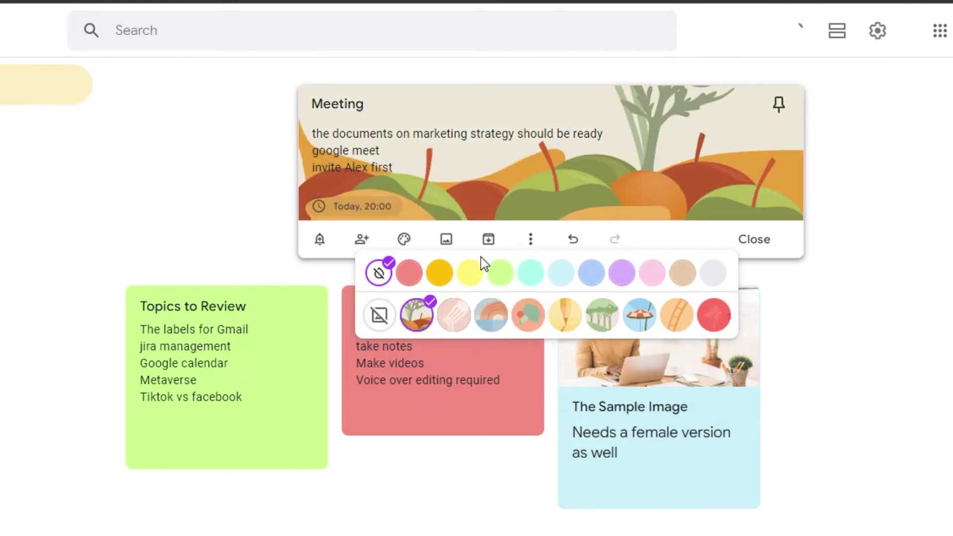
{"action": "left_click", "coordinate": [679, 280]}
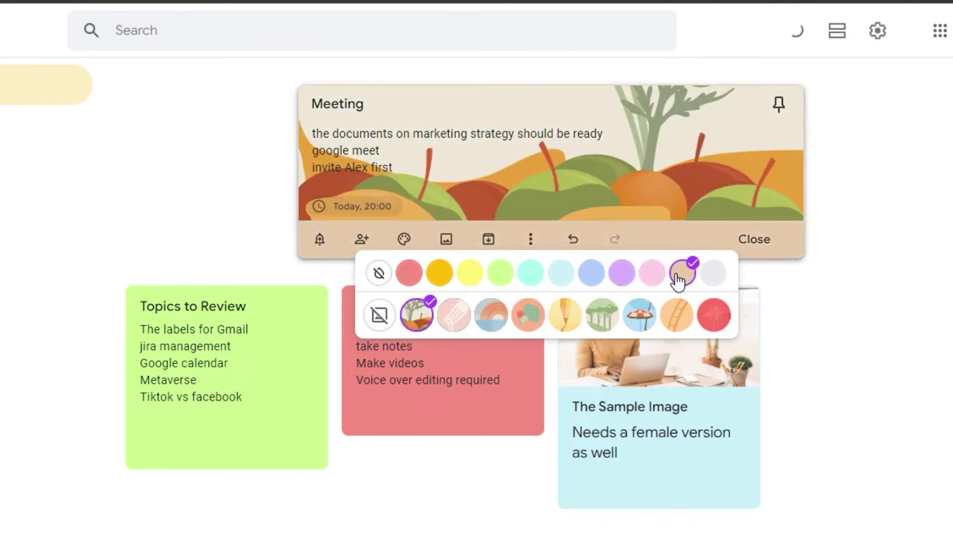
{"action": "left_click", "coordinate": [766, 279]}
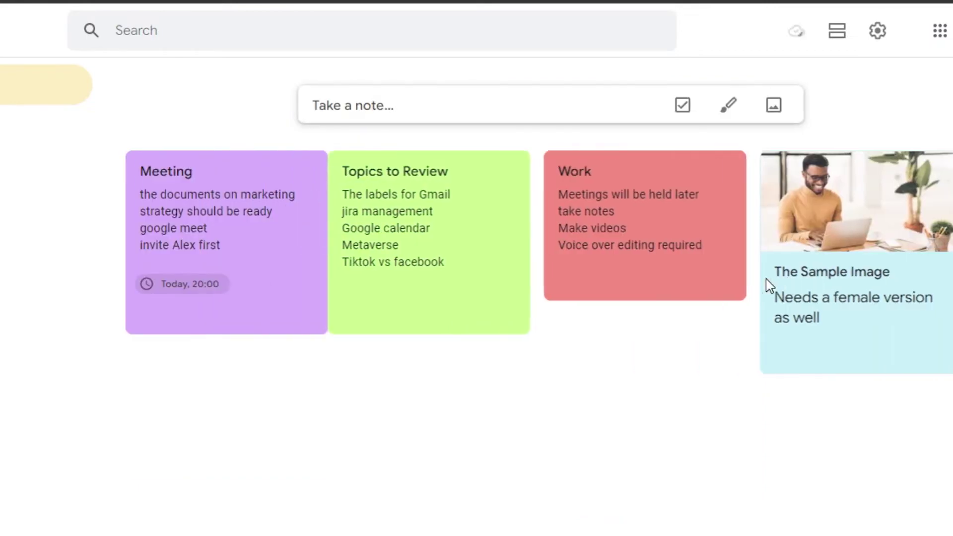
Step: Pin the Meeting note and tag it with a newly created Important label
{"action": "left_click", "coordinate": [317, 309]}
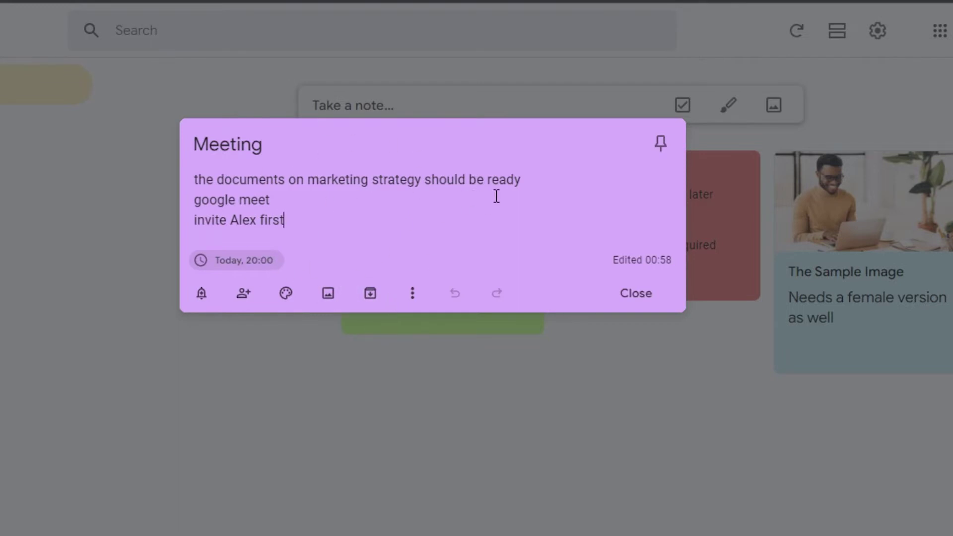
{"action": "left_click", "coordinate": [662, 142]}
{"action": "left_click", "coordinate": [415, 297]}
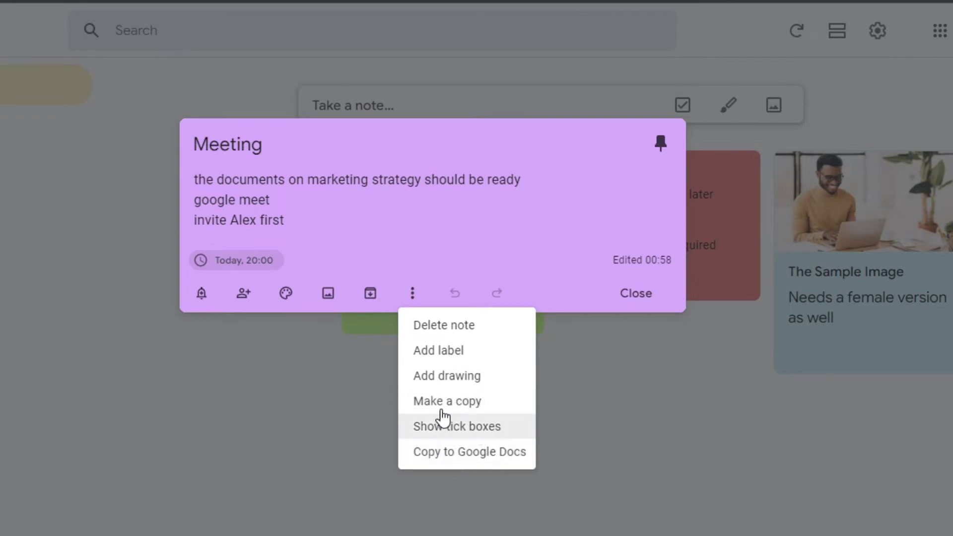
{"action": "left_click", "coordinate": [433, 361]}
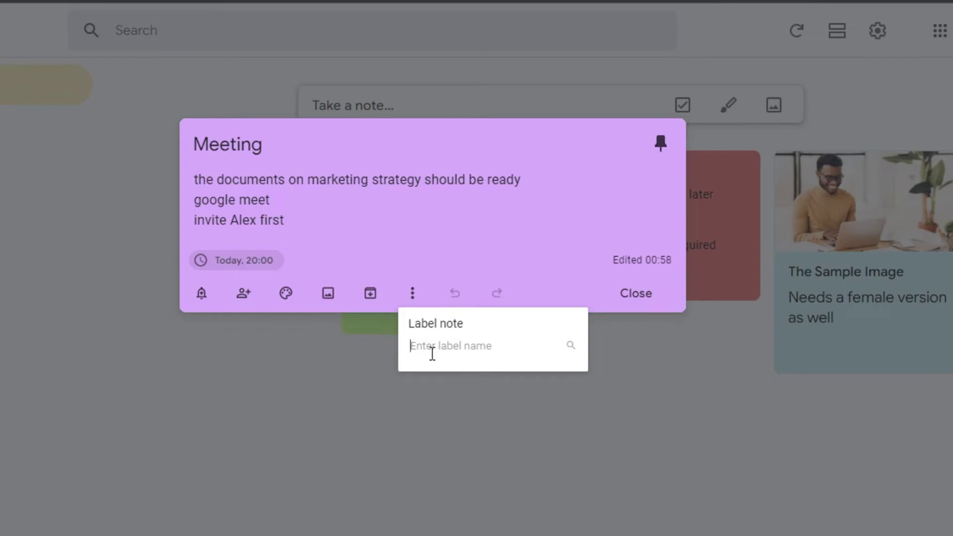
{"action": "type", "text": "U"}
{"action": "key", "text": "BackSpace"}
{"action": "type", "text": "Important"}
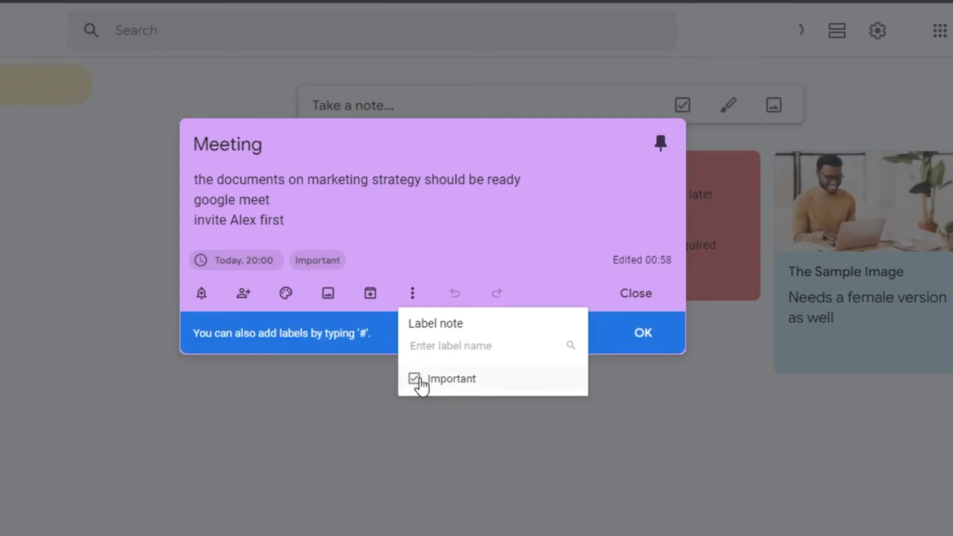
{"action": "left_click", "coordinate": [356, 391]}
{"action": "left_click", "coordinate": [357, 391]}
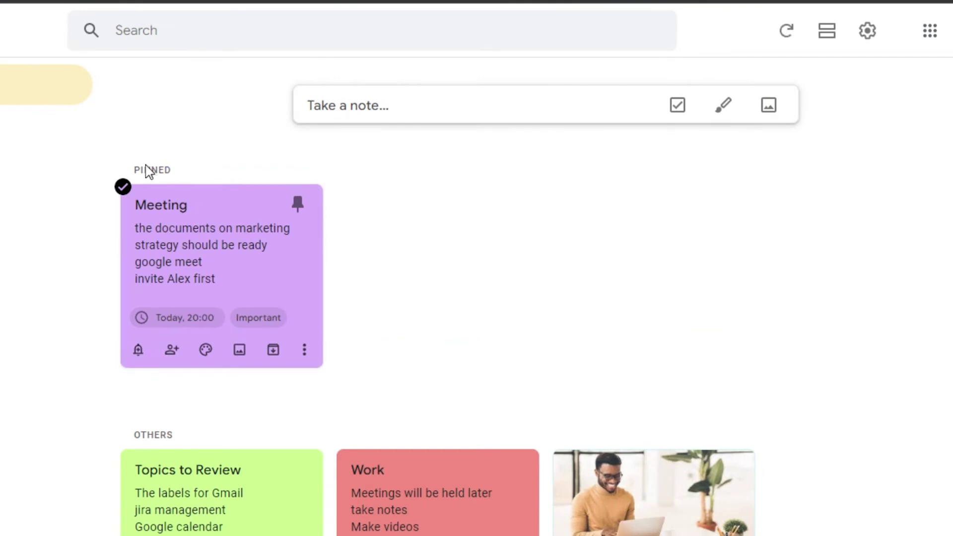
Step: Browse the Reminders, Notes and Important views, then bring up the label editor
{"action": "scroll", "coordinate": [476, 297], "scroll_direction": "down", "scroll_amount": 3}
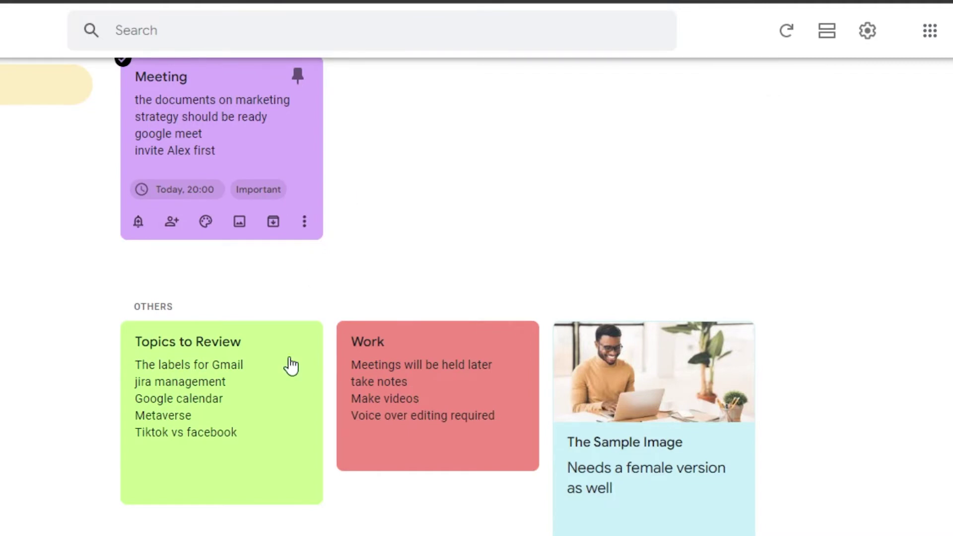
{"action": "scroll", "coordinate": [268, 83], "scroll_direction": "up", "scroll_amount": 3}
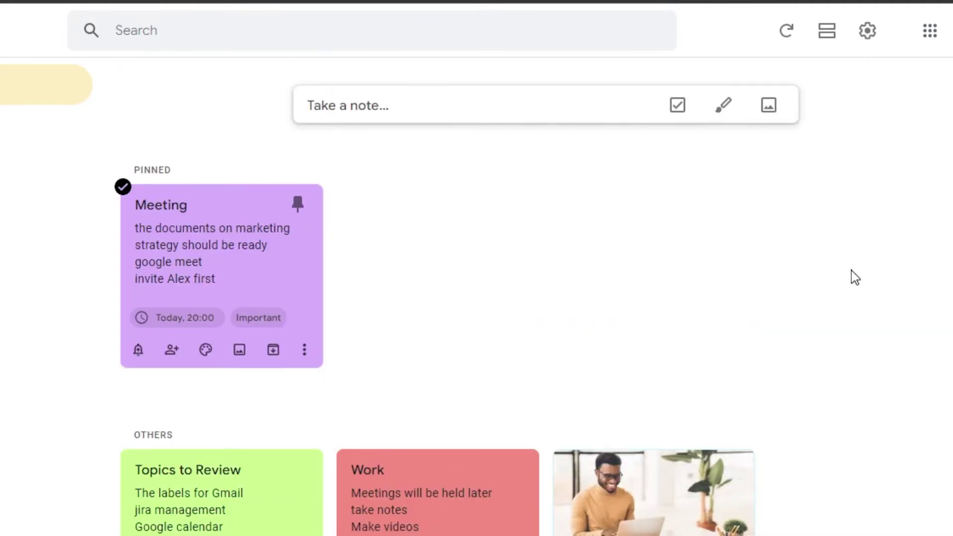
{"action": "scroll", "coordinate": [142, 341], "scroll_direction": "down", "scroll_amount": 3}
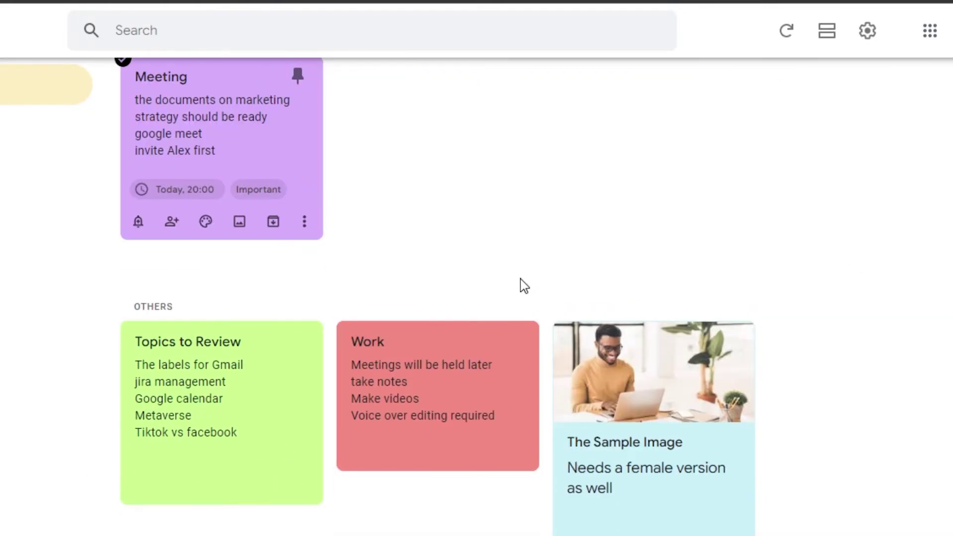
{"action": "left_click", "coordinate": [45, 125]}
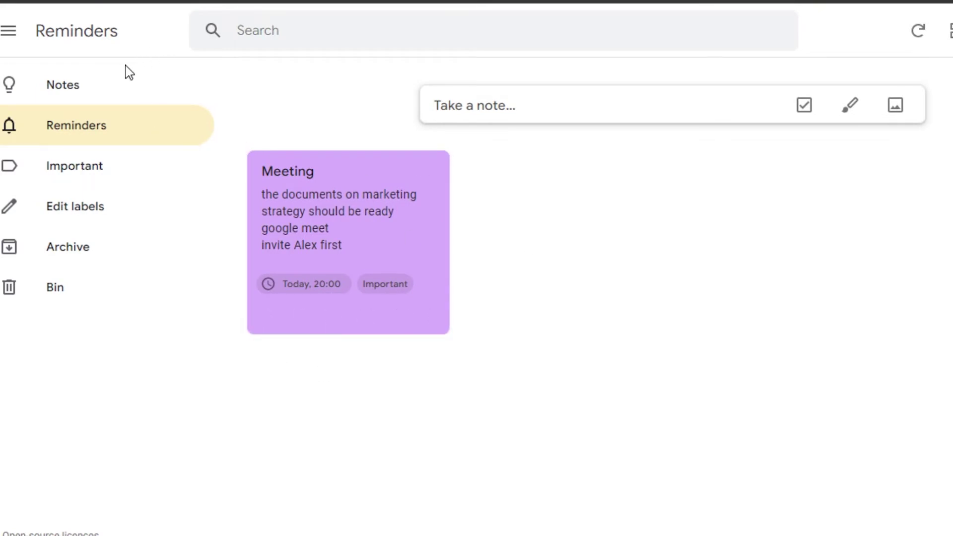
{"action": "left_click", "coordinate": [118, 84]}
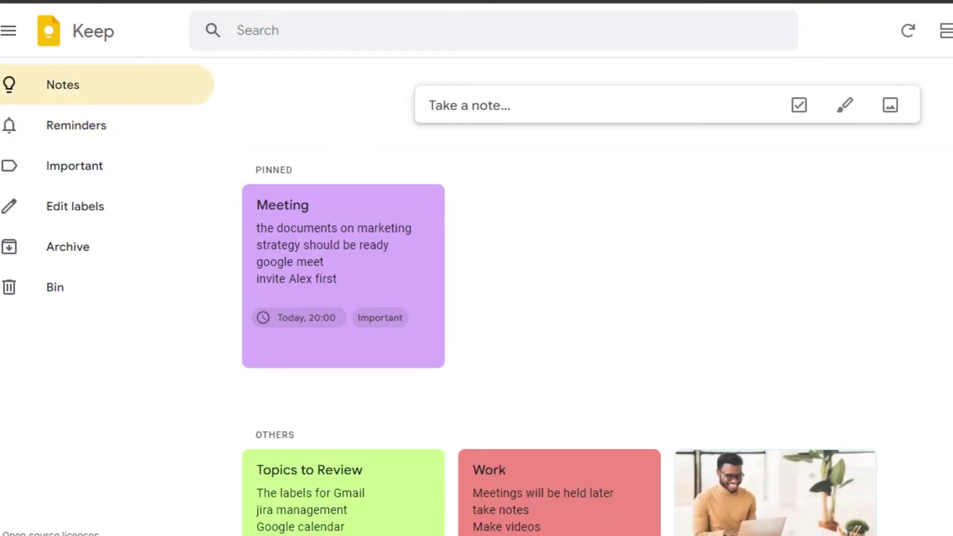
{"action": "left_click", "coordinate": [32, 166]}
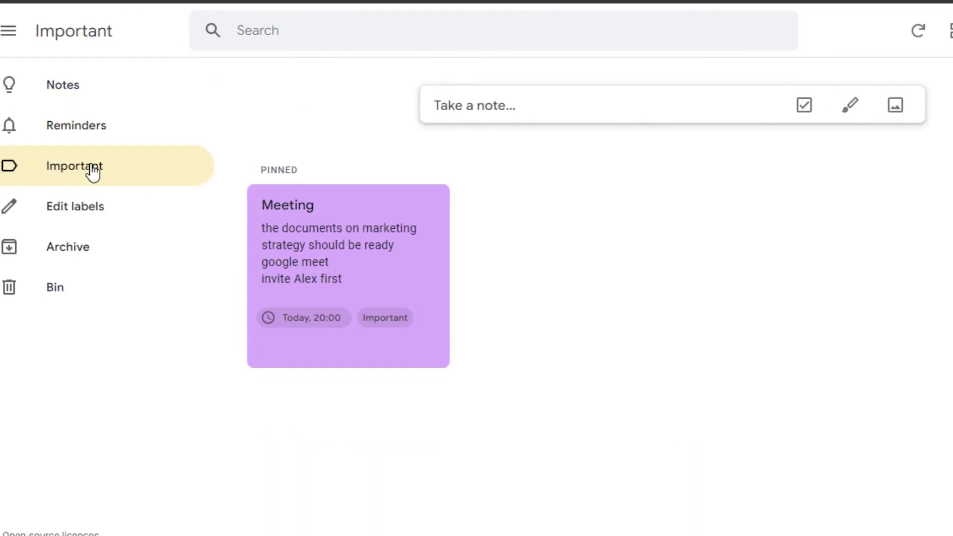
{"action": "left_click", "coordinate": [47, 208]}
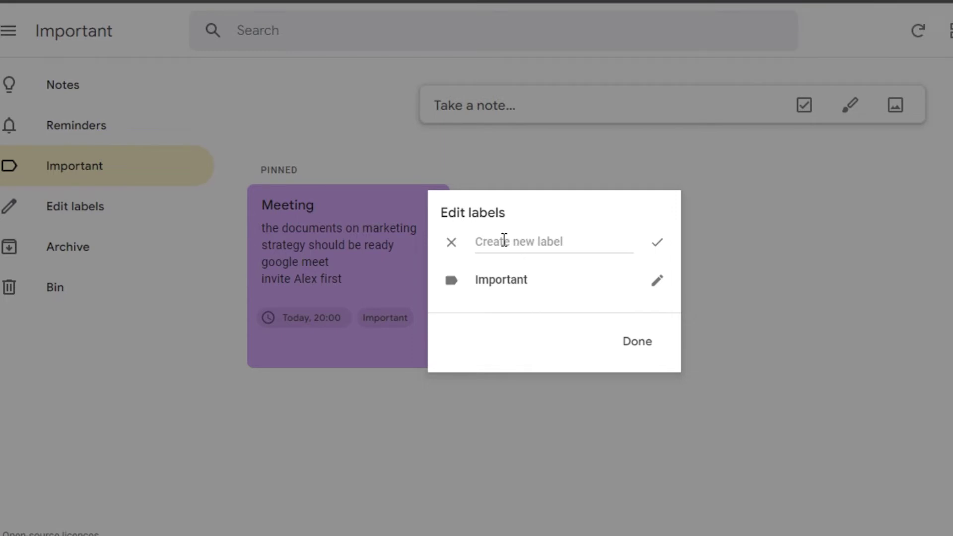
Step: Create Completed and Youtube labels, check the Completed and Important names, and close the editor
{"action": "type", "text": "Completed"}
{"action": "key", "text": "Return"}
{"action": "type", "text": "Youtube"}
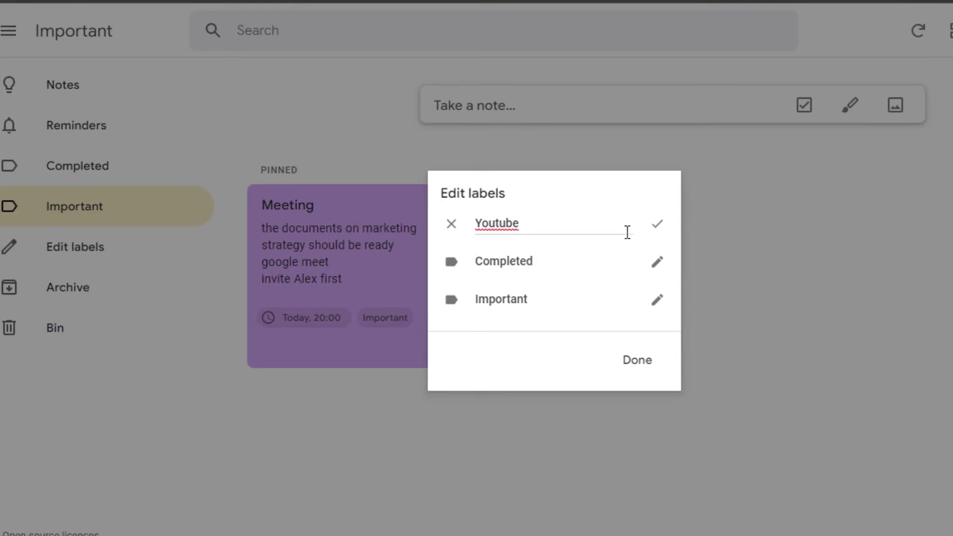
{"action": "left_click", "coordinate": [658, 224]}
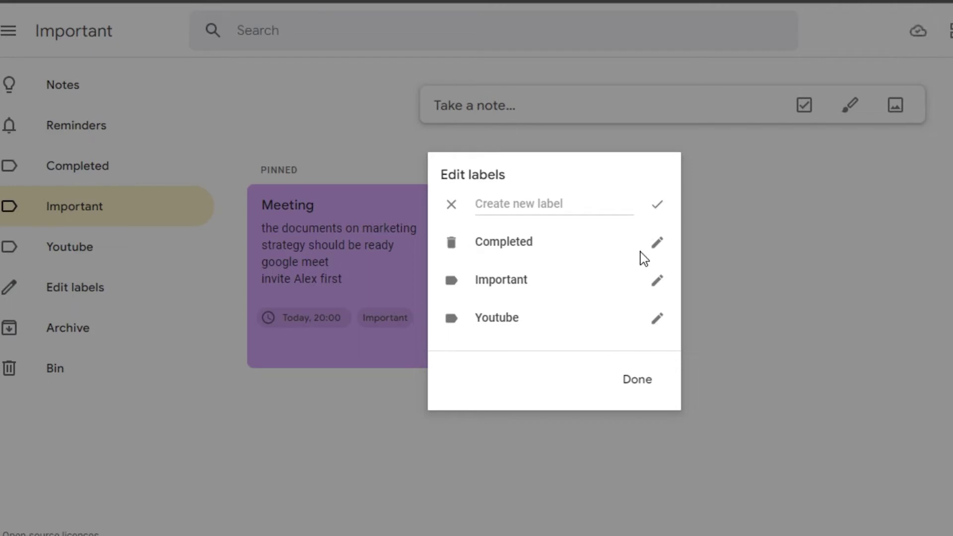
{"action": "left_click", "coordinate": [658, 243]}
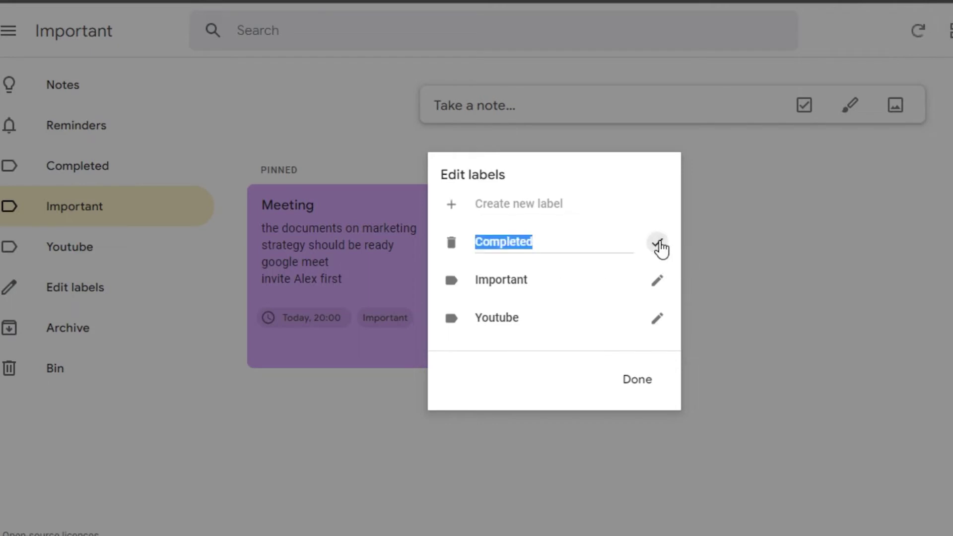
{"action": "left_click", "coordinate": [658, 243]}
{"action": "left_click", "coordinate": [657, 281]}
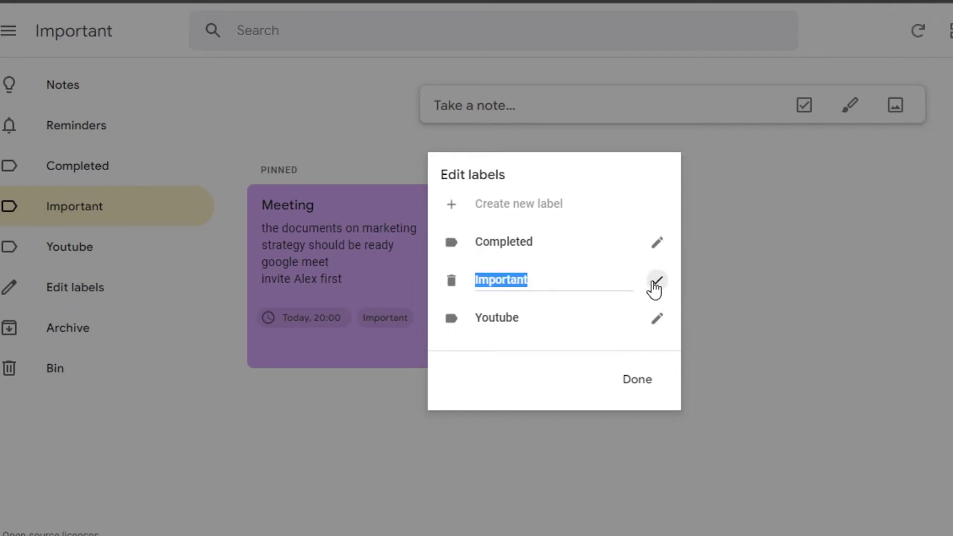
{"action": "left_click", "coordinate": [654, 285]}
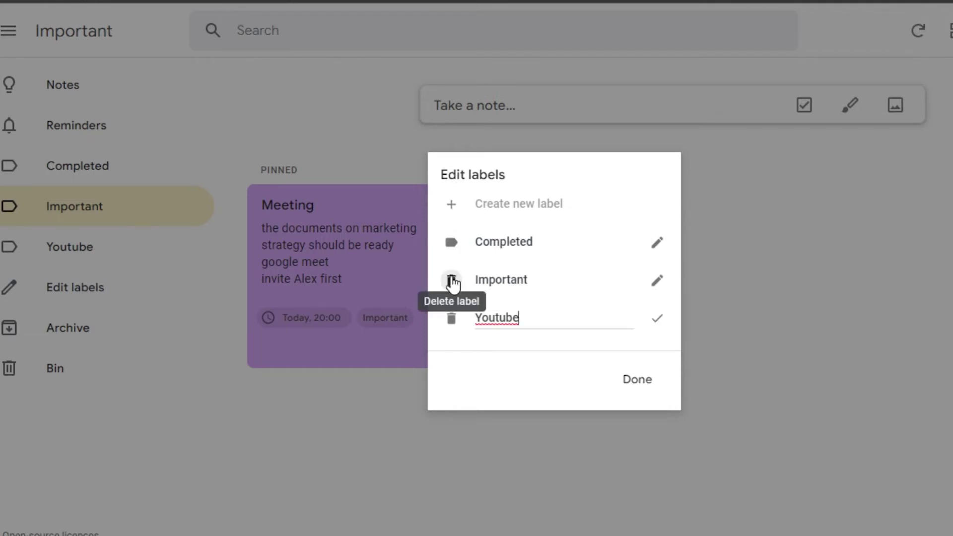
{"action": "left_click", "coordinate": [639, 379]}
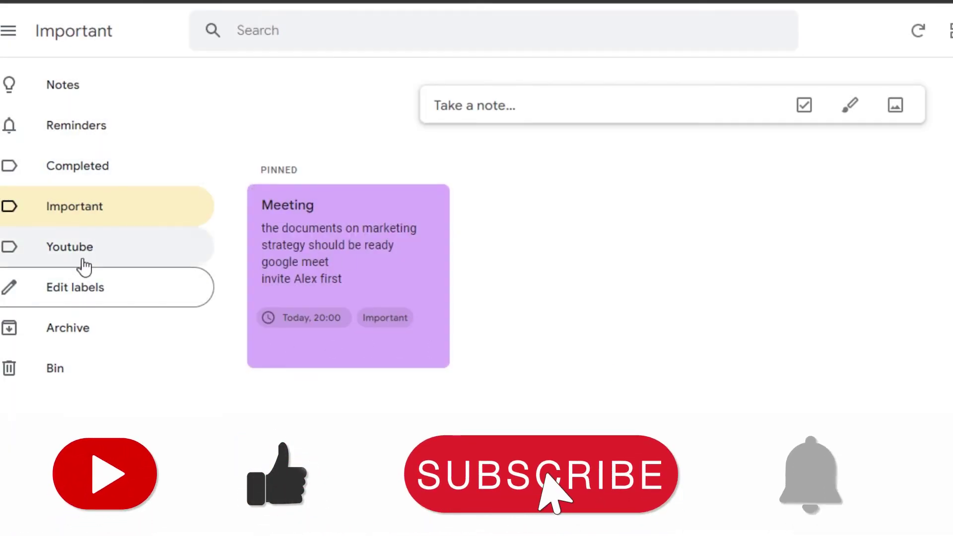
Step: Check the empty Archive, then archive the Work note from the Notes board
{"action": "left_click", "coordinate": [64, 336]}
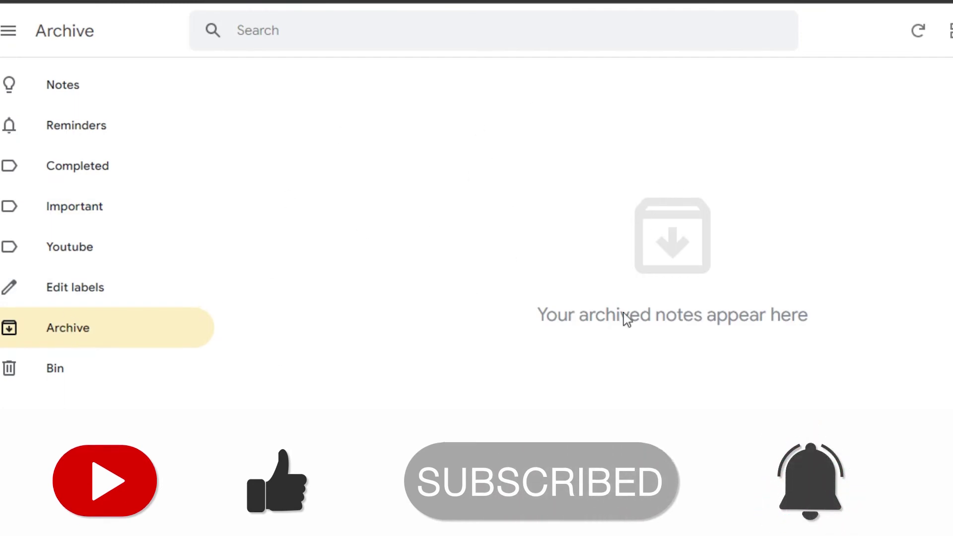
{"action": "left_click", "coordinate": [97, 99]}
{"action": "left_click", "coordinate": [602, 199]}
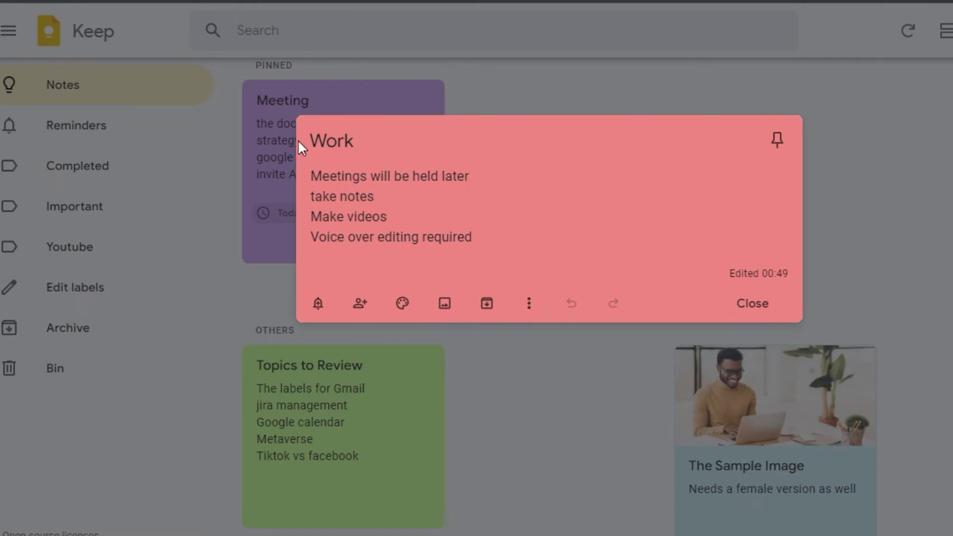
{"action": "left_click", "coordinate": [489, 305]}
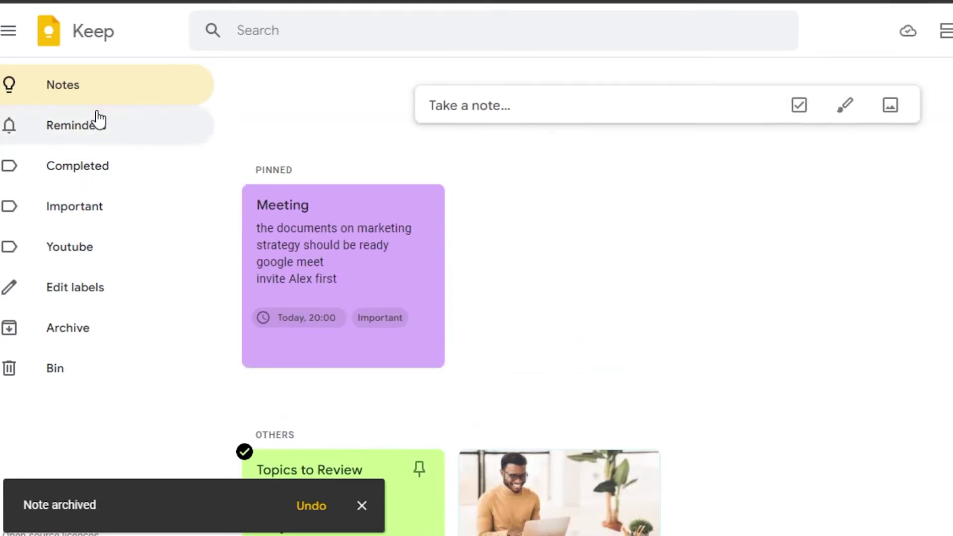
Step: Unarchive the Work note from Archive and return to the Notes board
{"action": "left_click", "coordinate": [88, 335]}
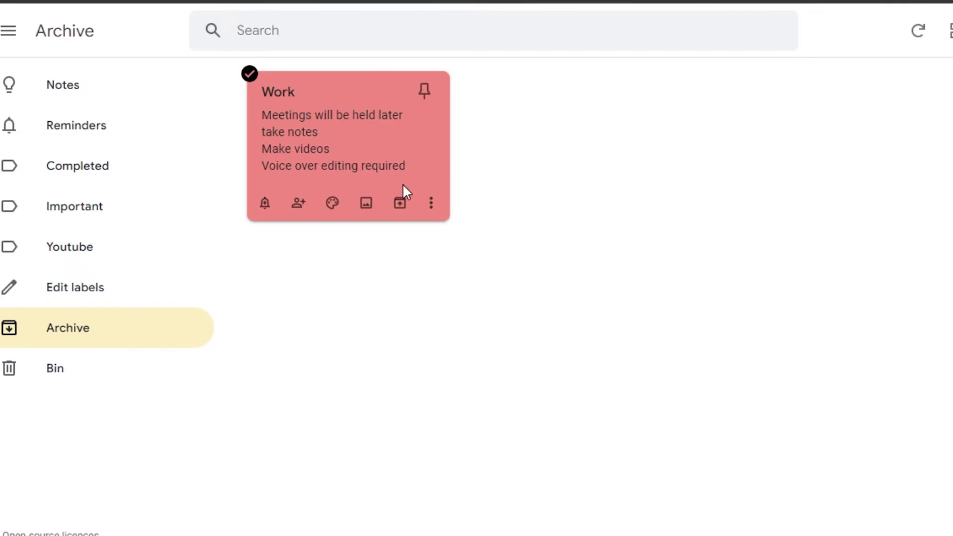
{"action": "left_click", "coordinate": [400, 203]}
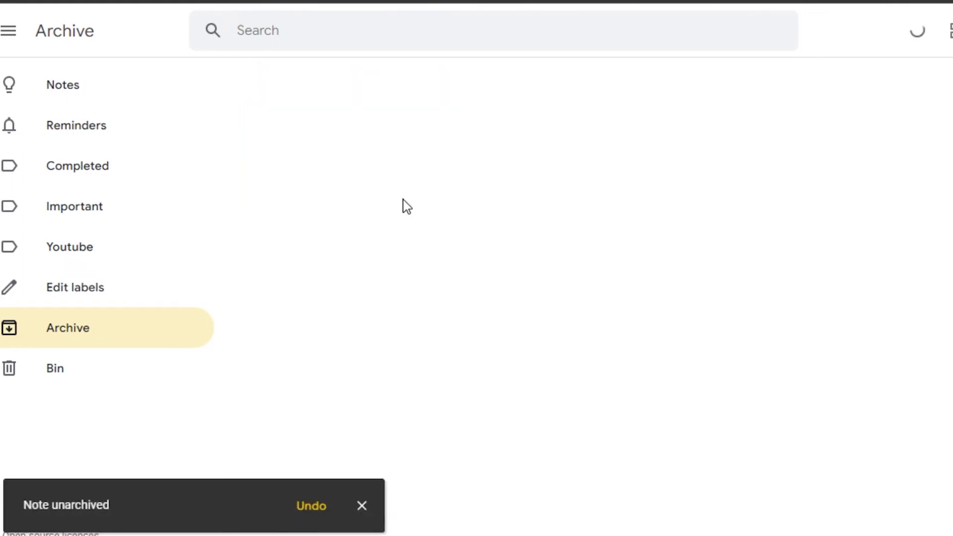
{"action": "left_click", "coordinate": [69, 92]}
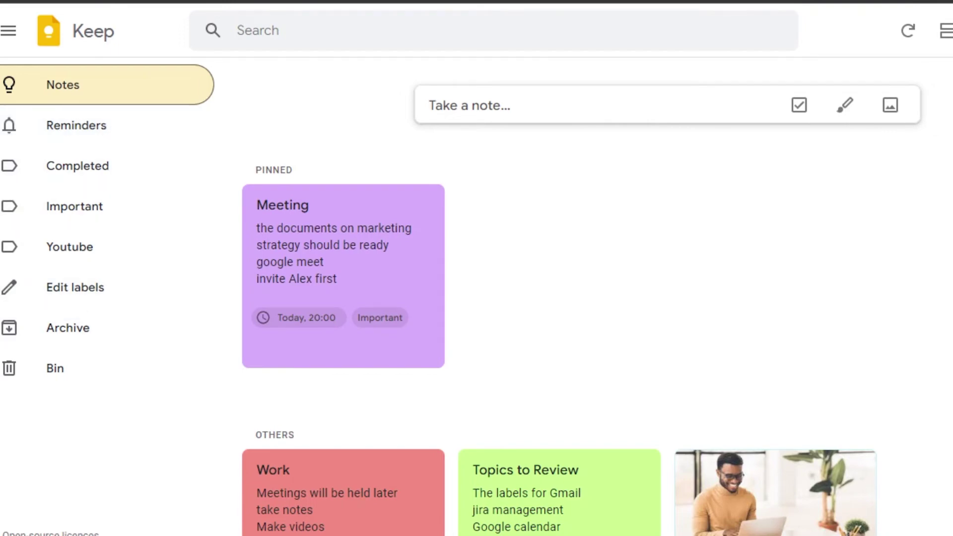
{"action": "scroll", "coordinate": [581, 298], "scroll_direction": "down", "scroll_amount": 2}
{"action": "scroll", "coordinate": [581, 298], "scroll_direction": "up", "scroll_amount": 2}
{"action": "left_click", "coordinate": [15, 35]}
{"action": "left_click", "coordinate": [15, 35]}
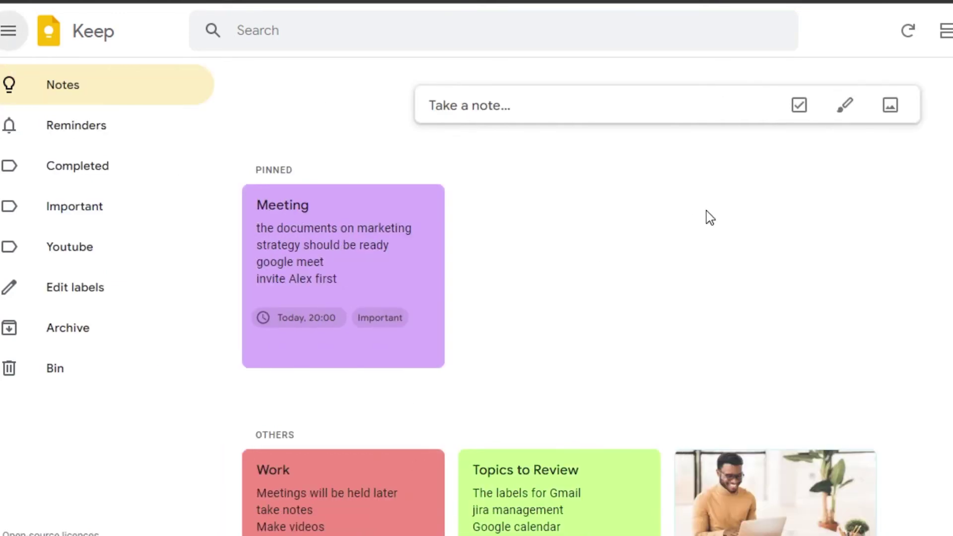
Step: Start a drawing note, sketch black and pink strokes, then erase the pink stroke
{"action": "left_click", "coordinate": [842, 105]}
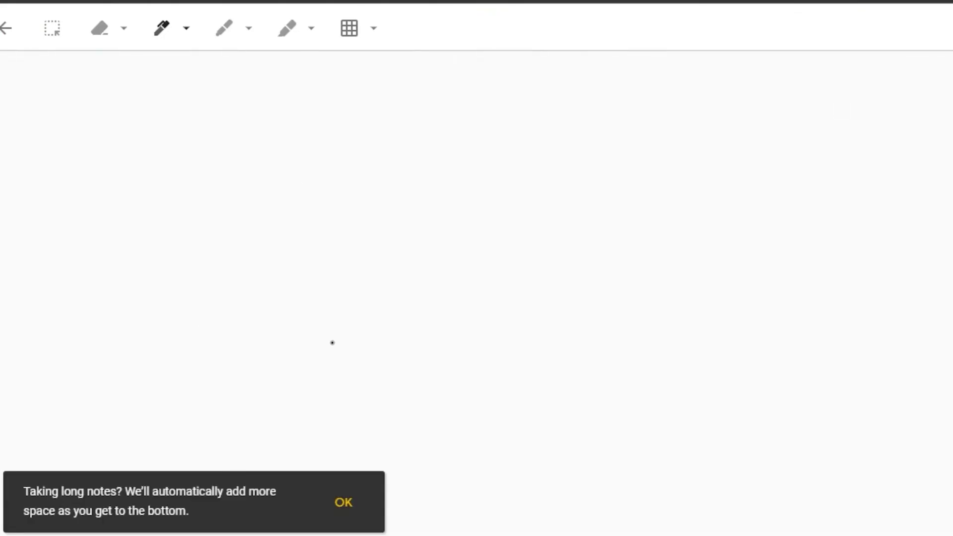
{"action": "mouse_move", "coordinate": [156, 110]}
{"action": "left_mouse_down"}
{"action": "mouse_move", "coordinate": [147, 251]}
{"action": "mouse_move", "coordinate": [223, 153]}
{"action": "mouse_move", "coordinate": [342, 100]}
{"action": "mouse_move", "coordinate": [576, 214]}
{"action": "mouse_move", "coordinate": [664, 202]}
{"action": "left_mouse_up"}
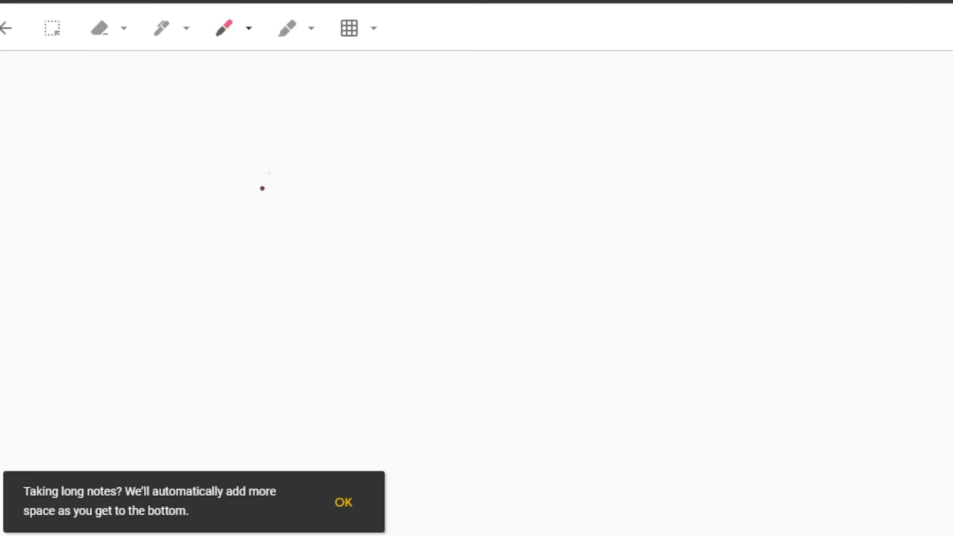
{"action": "mouse_move", "coordinate": [270, 170]}
{"action": "left_mouse_down"}
{"action": "mouse_move", "coordinate": [252, 268]}
{"action": "mouse_move", "coordinate": [251, 208]}
{"action": "mouse_move", "coordinate": [361, 220]}
{"action": "left_mouse_up"}
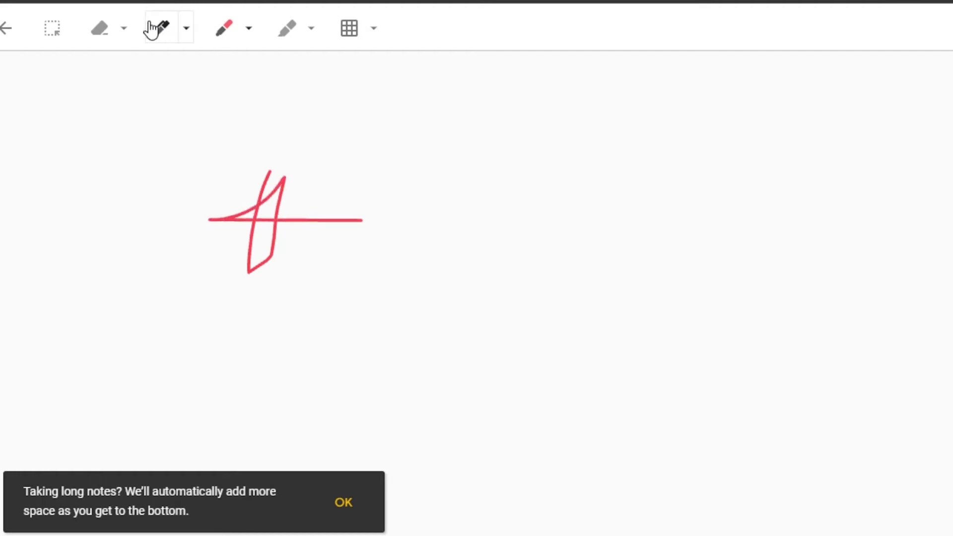
{"action": "left_click", "coordinate": [106, 29]}
{"action": "left_click", "coordinate": [314, 214]}
{"action": "left_click", "coordinate": [230, 34]}
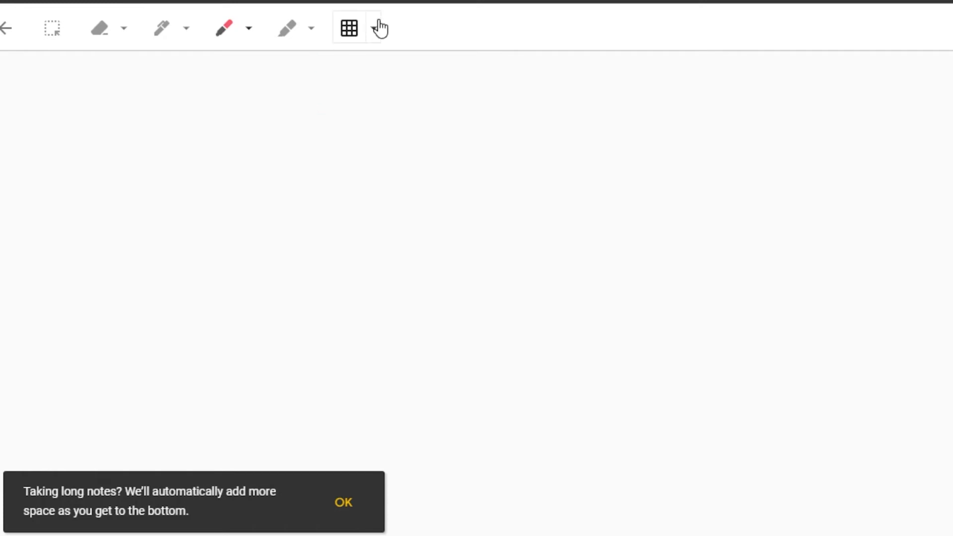
Step: Choose the Rules background for the drawing canvas and close the background menu
{"action": "left_click", "coordinate": [369, 31]}
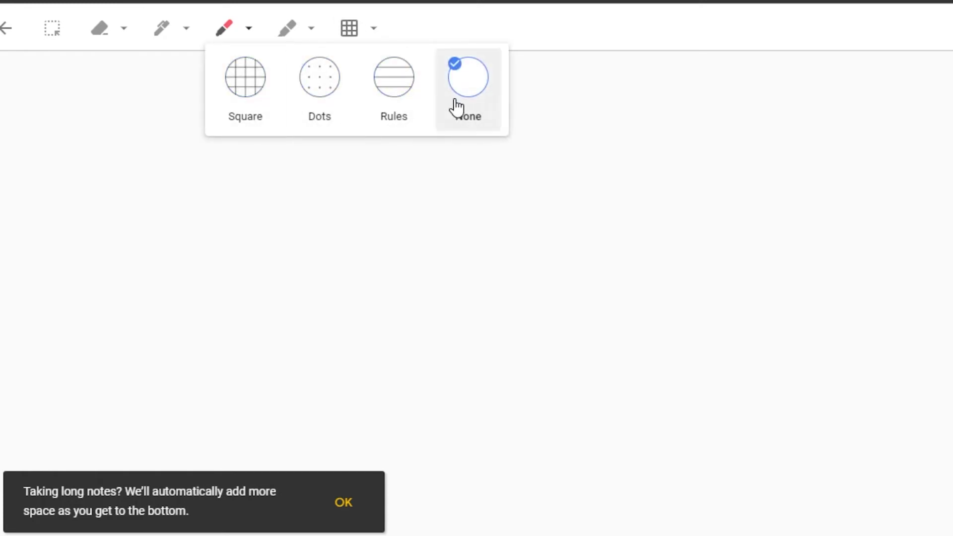
{"action": "left_click", "coordinate": [371, 92]}
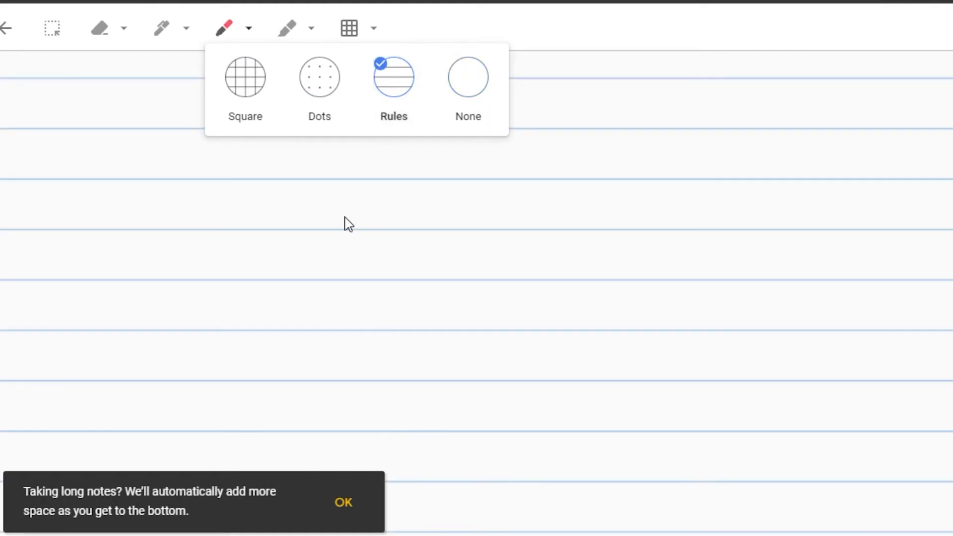
{"action": "left_click", "coordinate": [162, 62]}
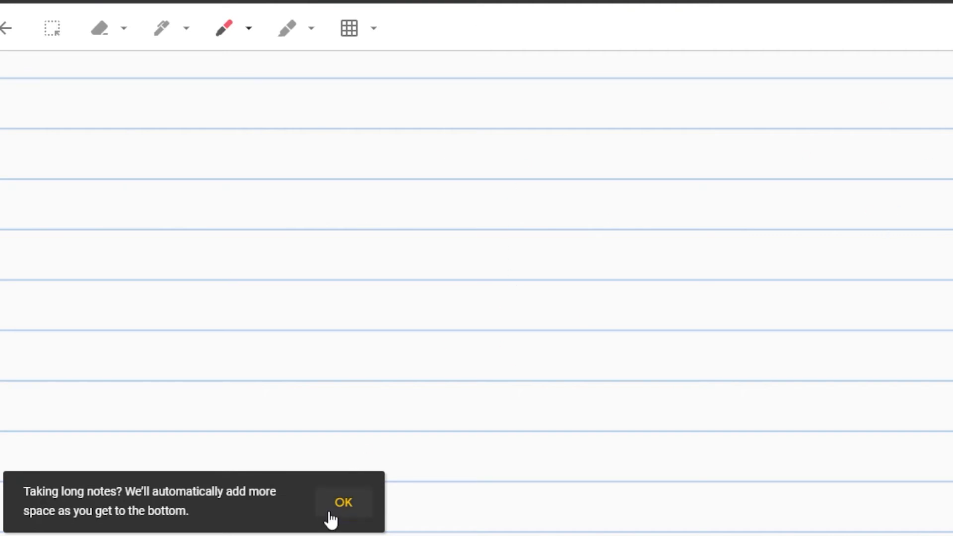
Step: Dismiss the long-notes tip and wipe the drawing canvas with Clear page
{"action": "left_click", "coordinate": [346, 502]}
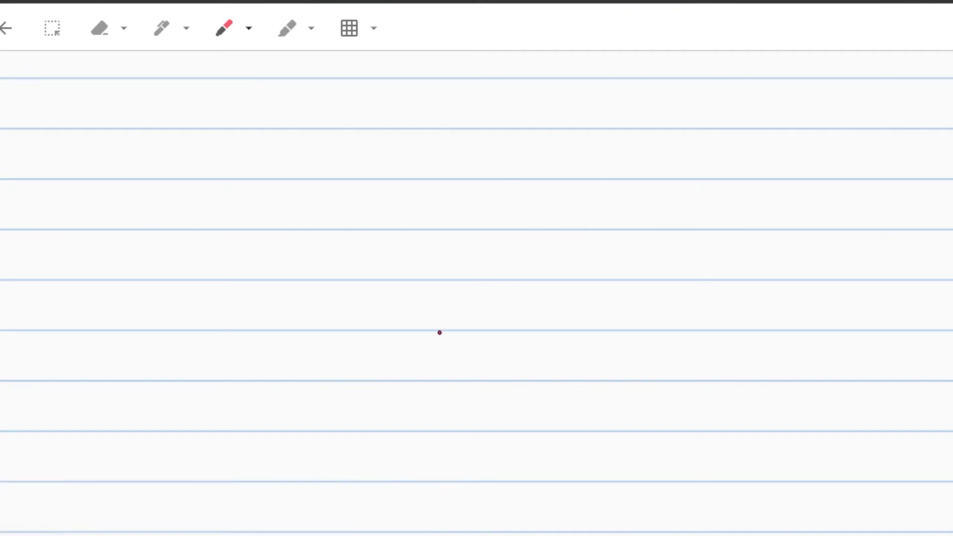
{"action": "left_click", "coordinate": [124, 35]}
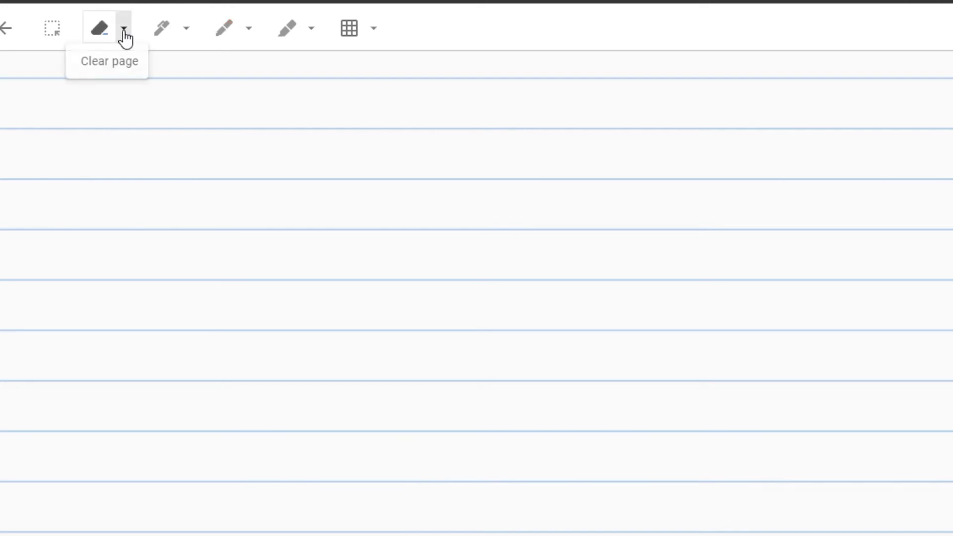
{"action": "left_click", "coordinate": [116, 66]}
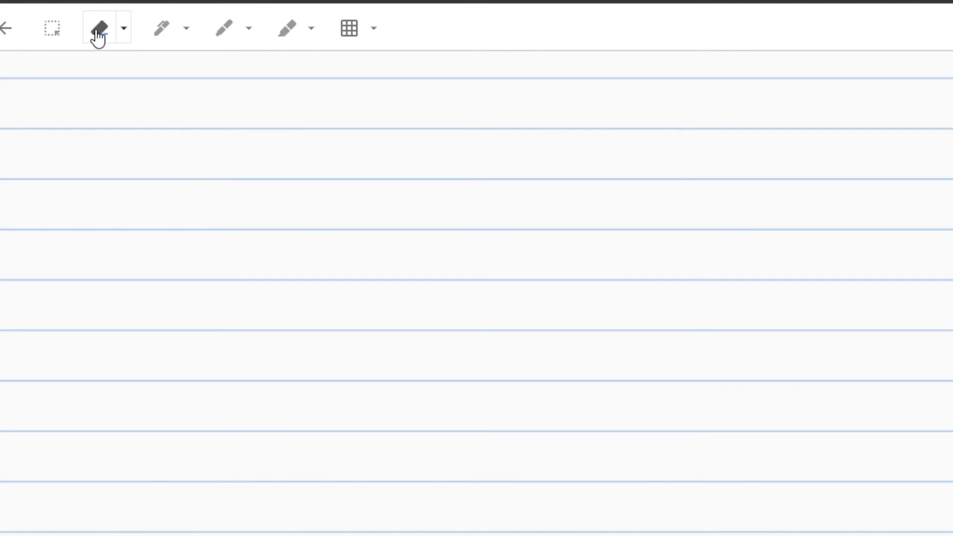
{"action": "left_click", "coordinate": [52, 29]}
{"action": "left_click_drag", "start_coordinate": [60, 179], "coordinate": [358, 201]}
Step: Set the pen stroke to a medium thickness
{"action": "left_click", "coordinate": [228, 34]}
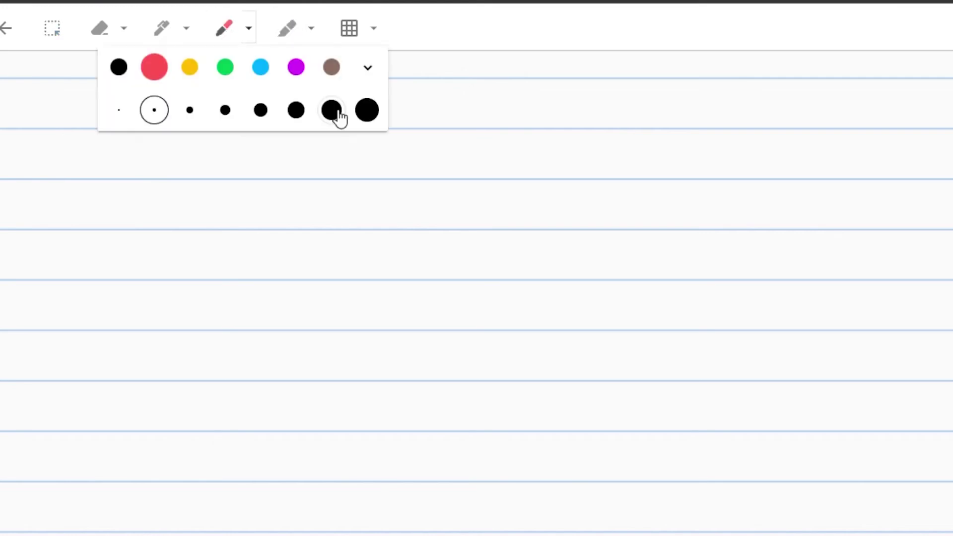
{"action": "left_click", "coordinate": [330, 110]}
{"action": "left_click", "coordinate": [225, 110]}
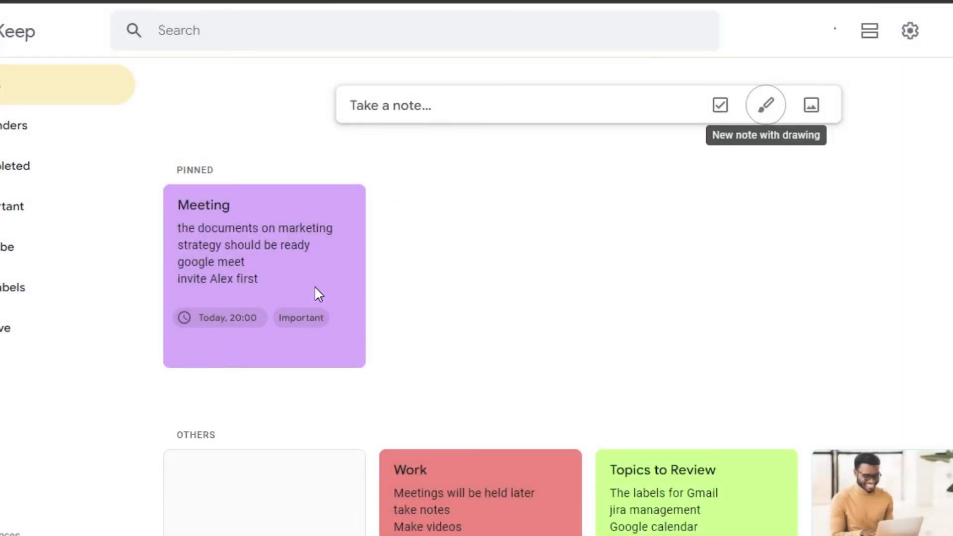
{"action": "scroll", "coordinate": [546, 298], "scroll_direction": "down", "scroll_amount": 2}
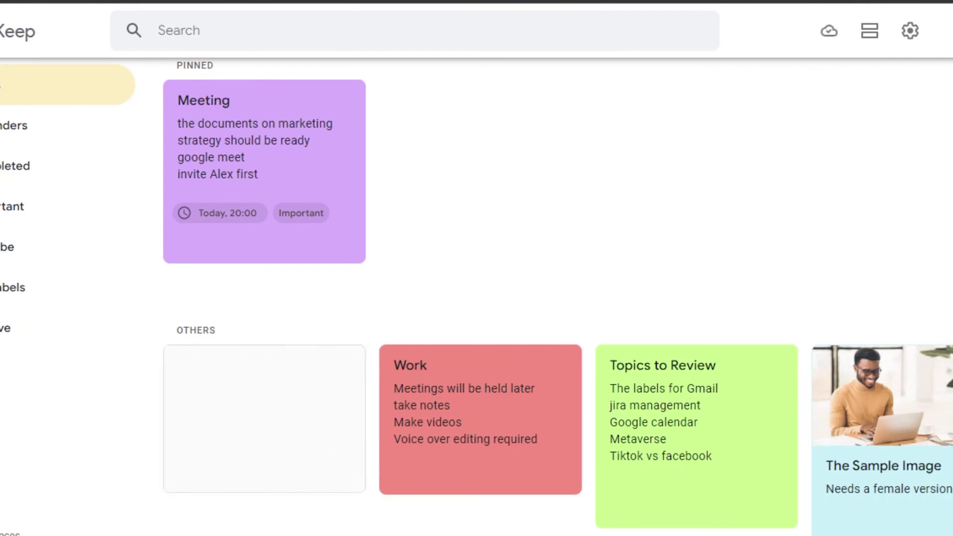
{"action": "scroll", "coordinate": [558, 297], "scroll_direction": "up", "scroll_amount": 2}
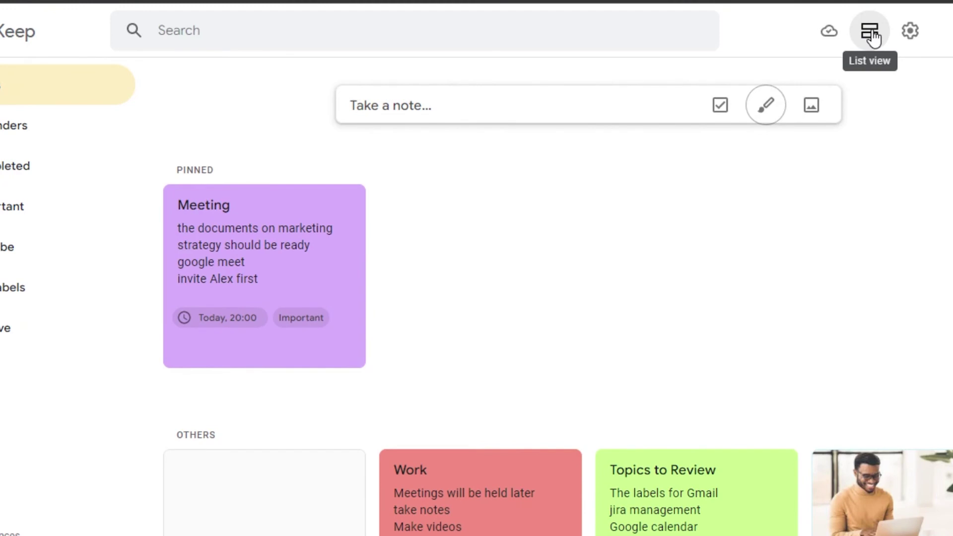
{"action": "left_click", "coordinate": [874, 38]}
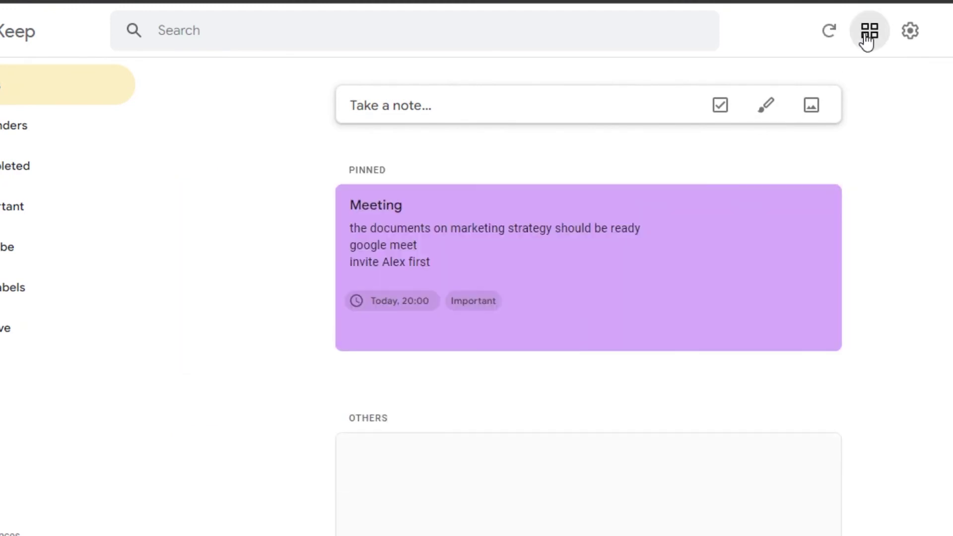
{"action": "left_click", "coordinate": [867, 41]}
{"action": "scroll", "coordinate": [557, 297], "scroll_direction": "down", "scroll_amount": 1}
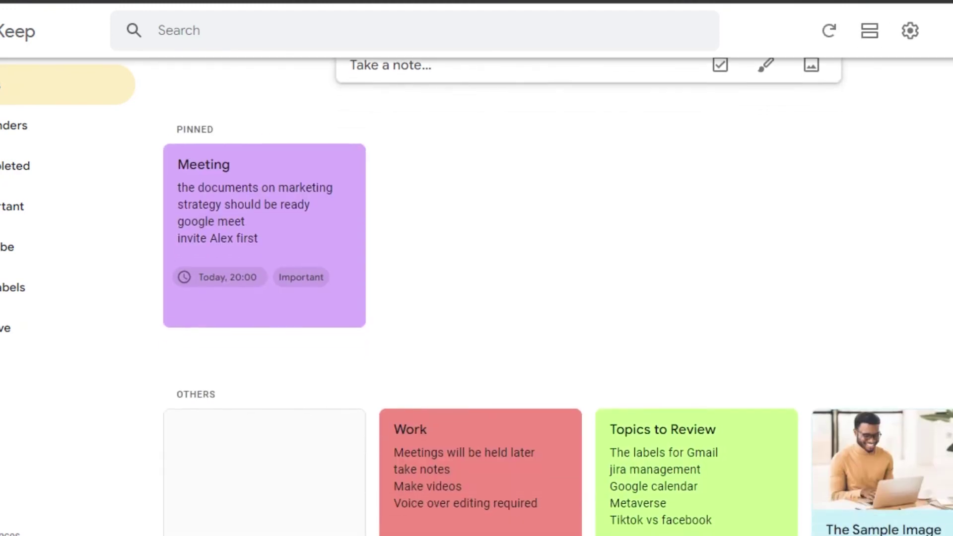
{"action": "left_click", "coordinate": [868, 31]}
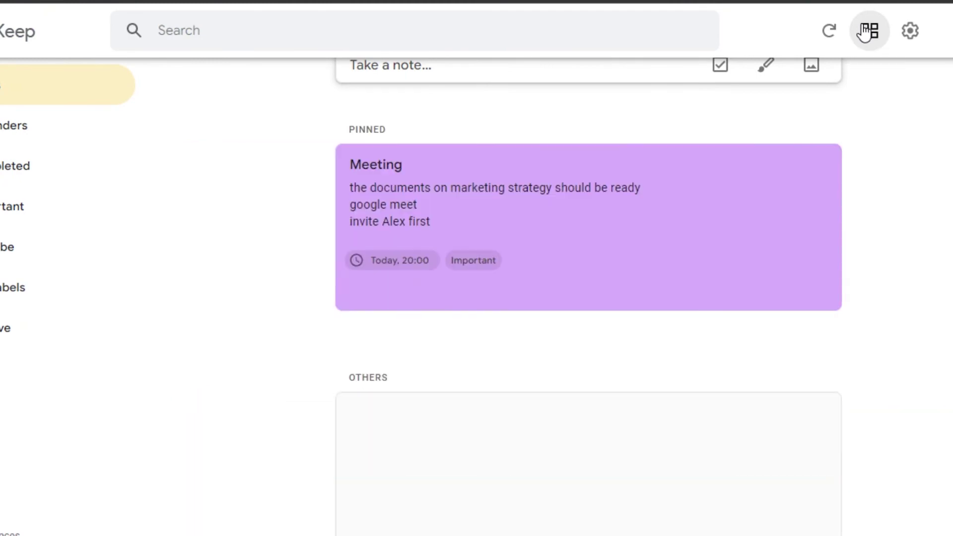
{"action": "left_click", "coordinate": [865, 32]}
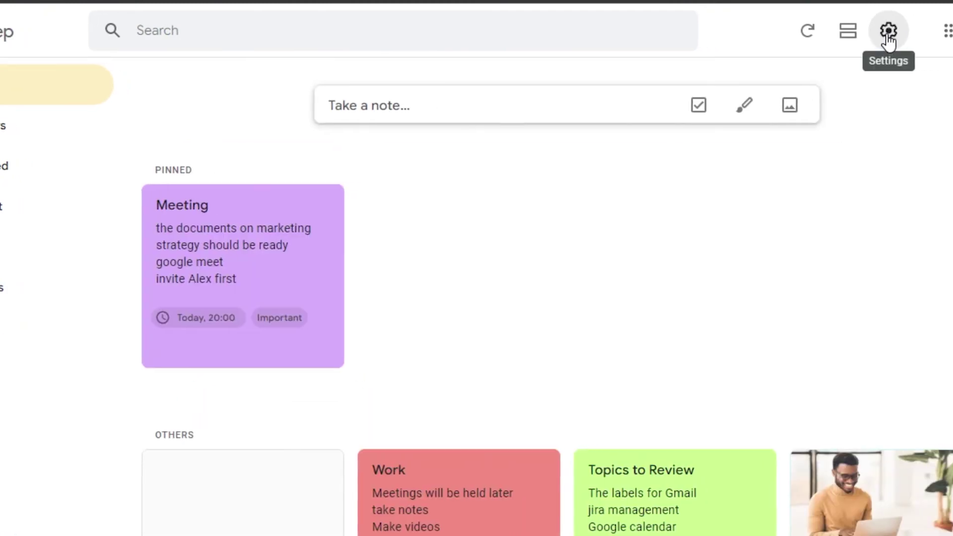
{"action": "left_click", "coordinate": [910, 31]}
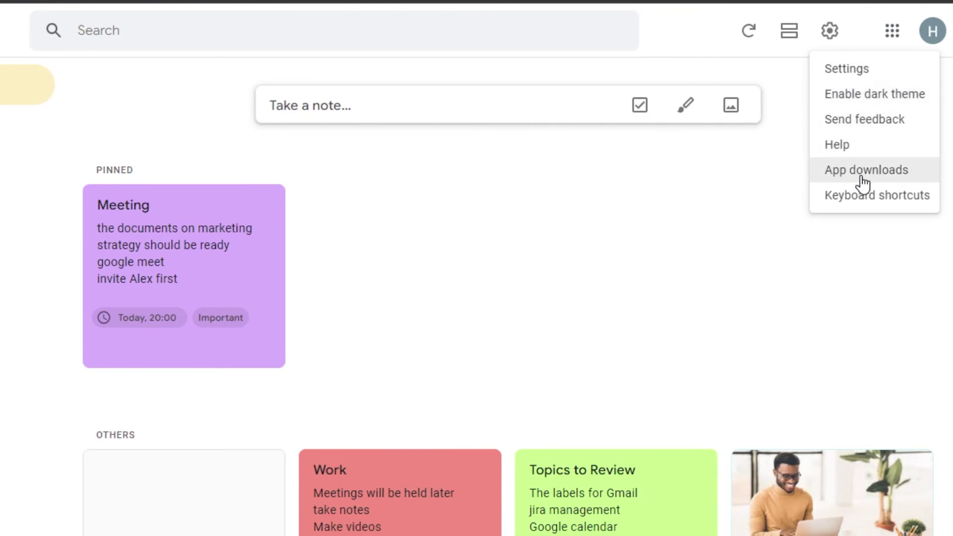
{"action": "left_click", "coordinate": [848, 101]}
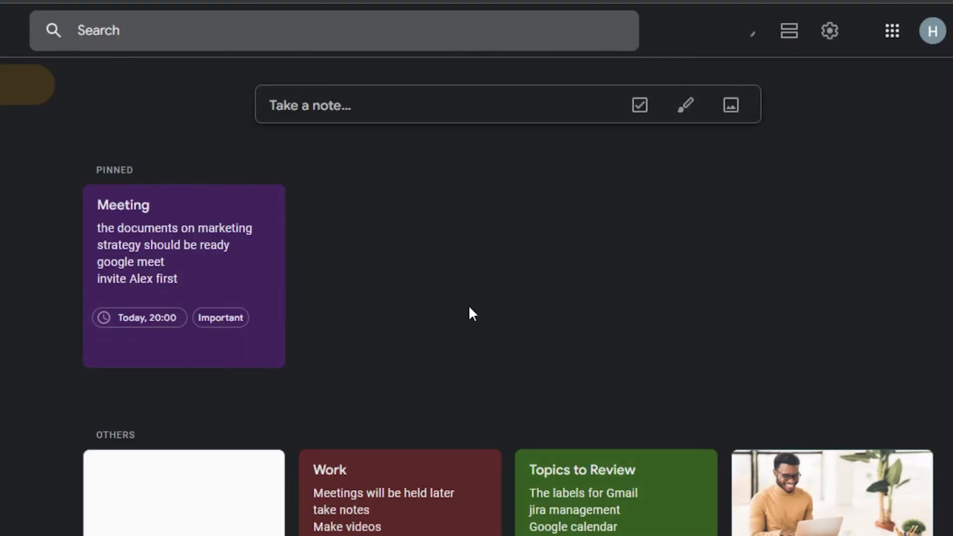
{"action": "scroll", "coordinate": [508, 278], "scroll_direction": "down", "scroll_amount": 2}
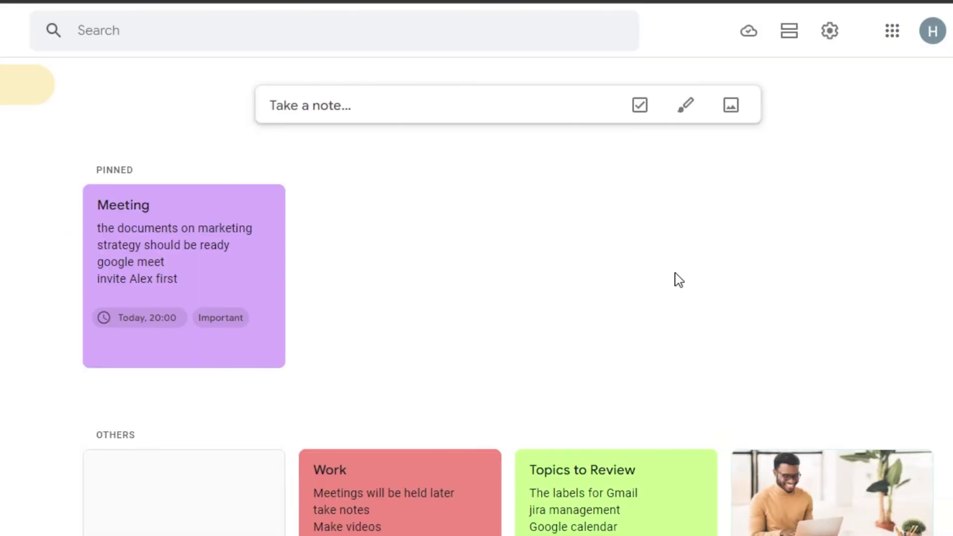
{"action": "scroll", "coordinate": [75, 245], "scroll_direction": "down", "scroll_amount": 1}
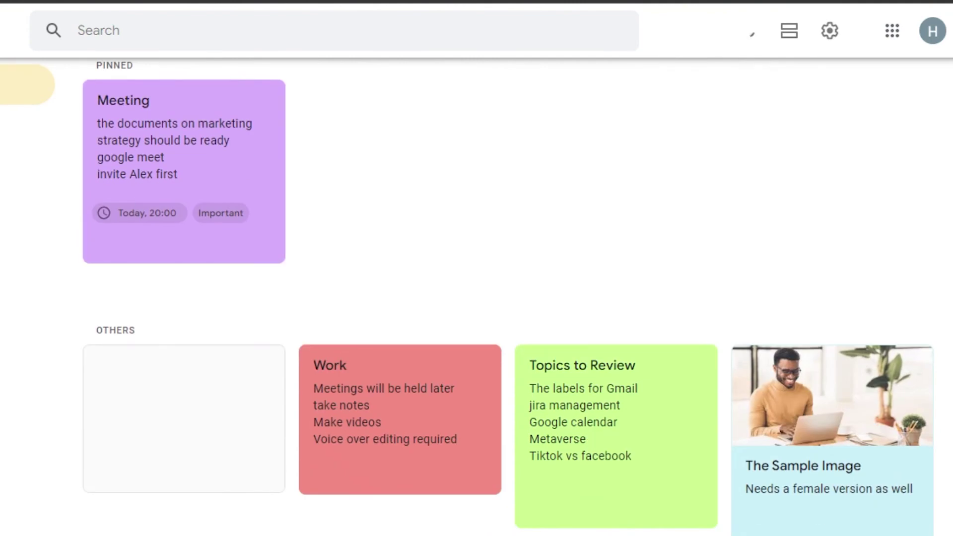
{"action": "scroll", "coordinate": [508, 278], "scroll_direction": "up", "scroll_amount": 1}
{"action": "scroll", "coordinate": [507, 278], "scroll_direction": "down", "scroll_amount": 2}
{"action": "scroll", "coordinate": [508, 278], "scroll_direction": "up", "scroll_amount": 2}
{"action": "scroll", "coordinate": [507, 278], "scroll_direction": "down", "scroll_amount": 2}
{"action": "scroll", "coordinate": [508, 278], "scroll_direction": "up", "scroll_amount": 2}
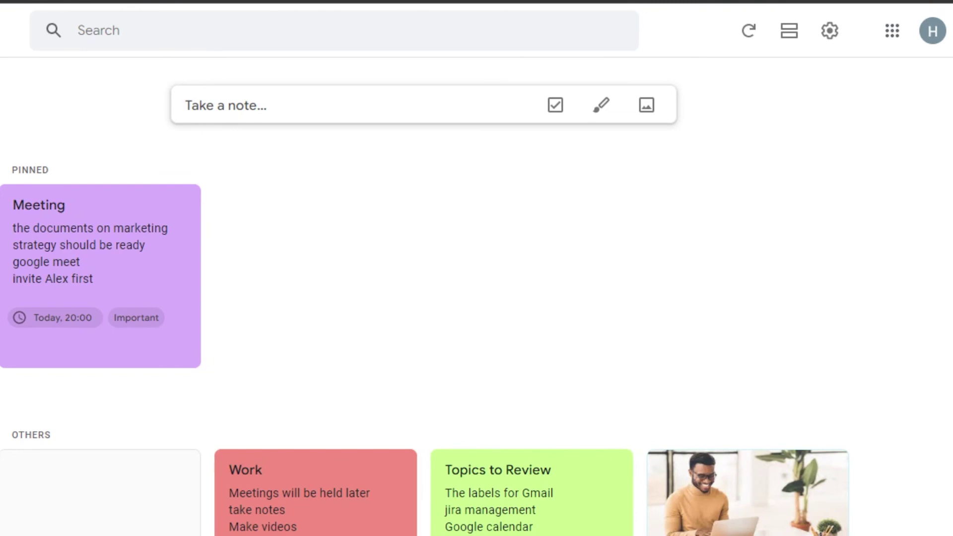
{"action": "scroll", "coordinate": [536, 156], "scroll_direction": "down", "scroll_amount": 2}
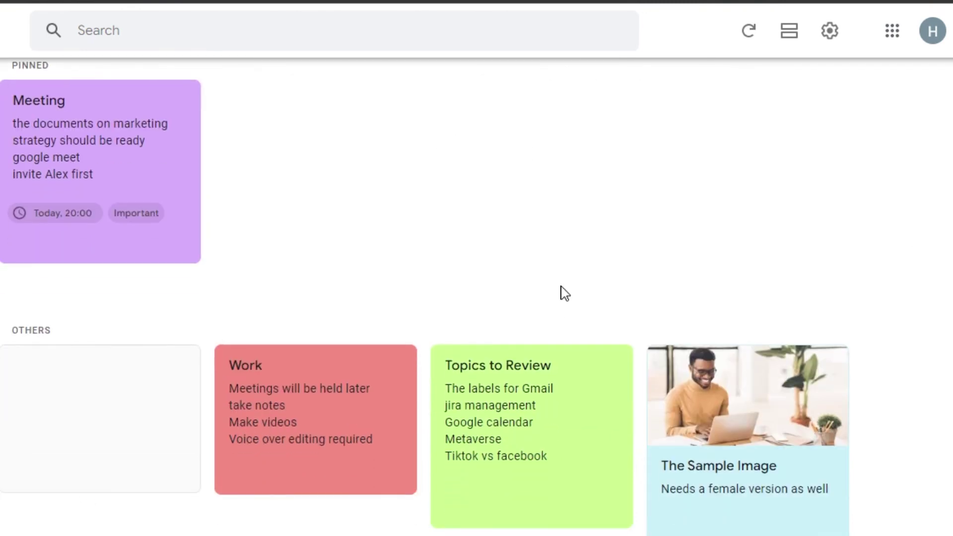
{"action": "scroll", "coordinate": [565, 293], "scroll_direction": "up", "scroll_amount": 2}
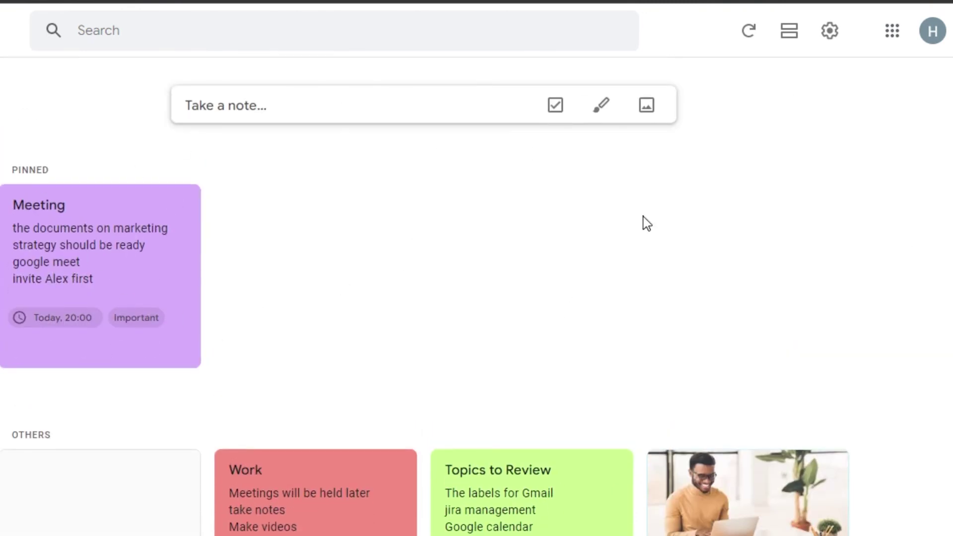
{"action": "scroll", "coordinate": [645, 223], "scroll_direction": "down", "scroll_amount": 2}
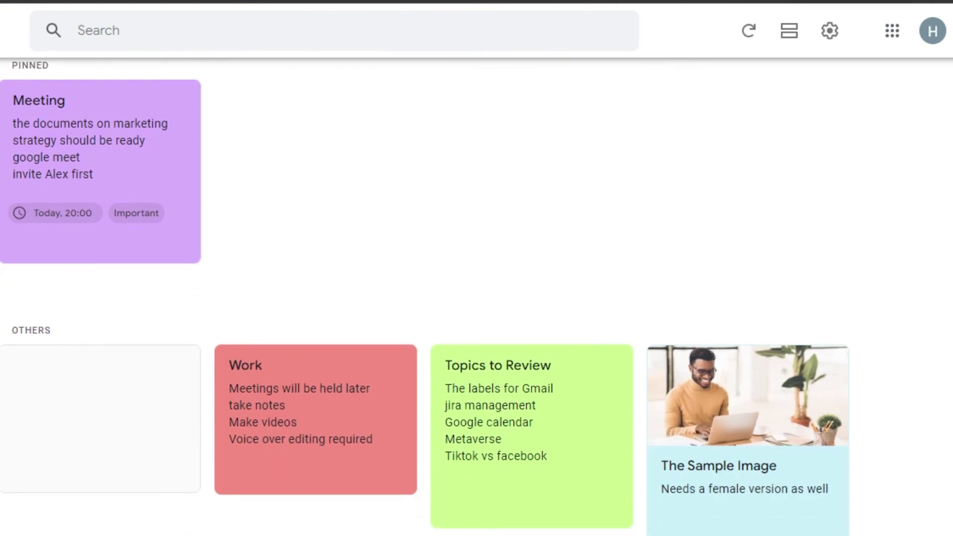